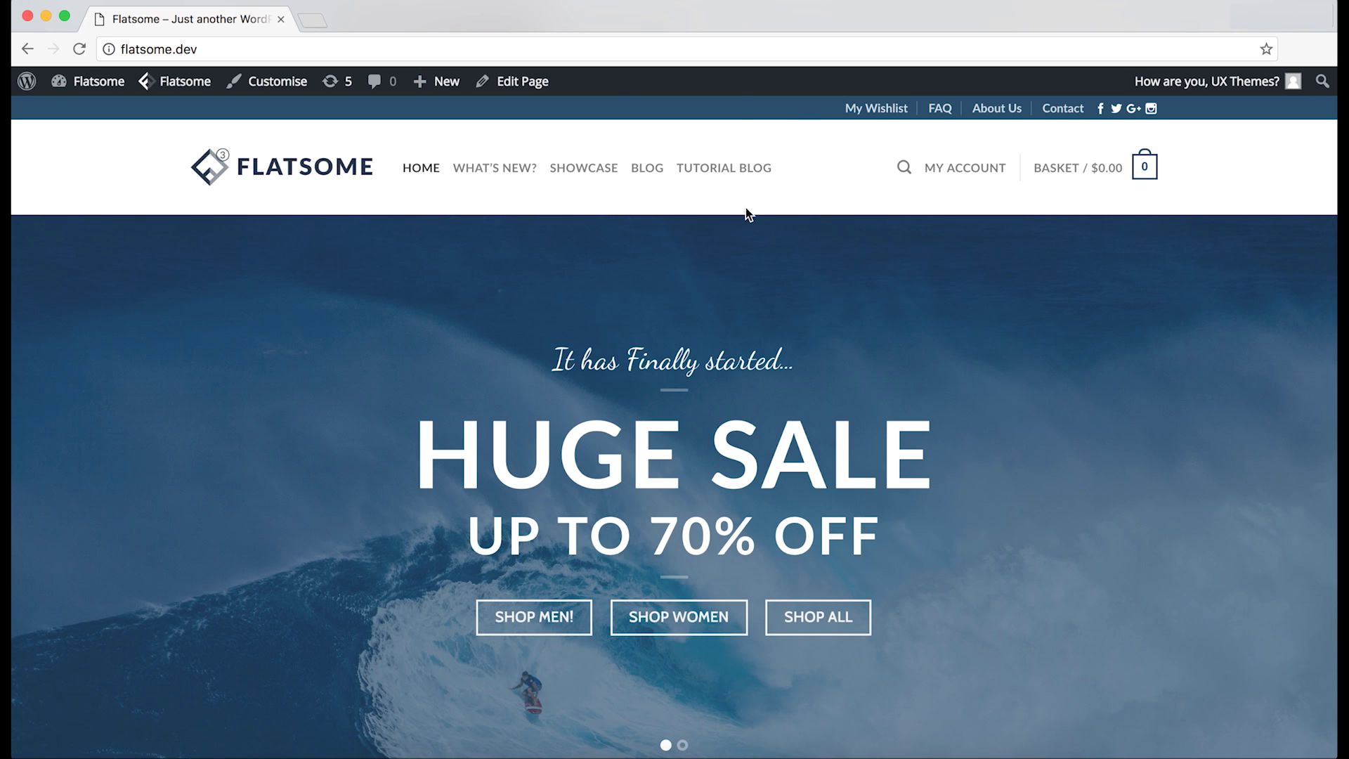
- Browse the Flatsome admin-bar submenus and open Theme Options in the Customizer
{"action": "mouse_move", "coordinate": [176, 82]}
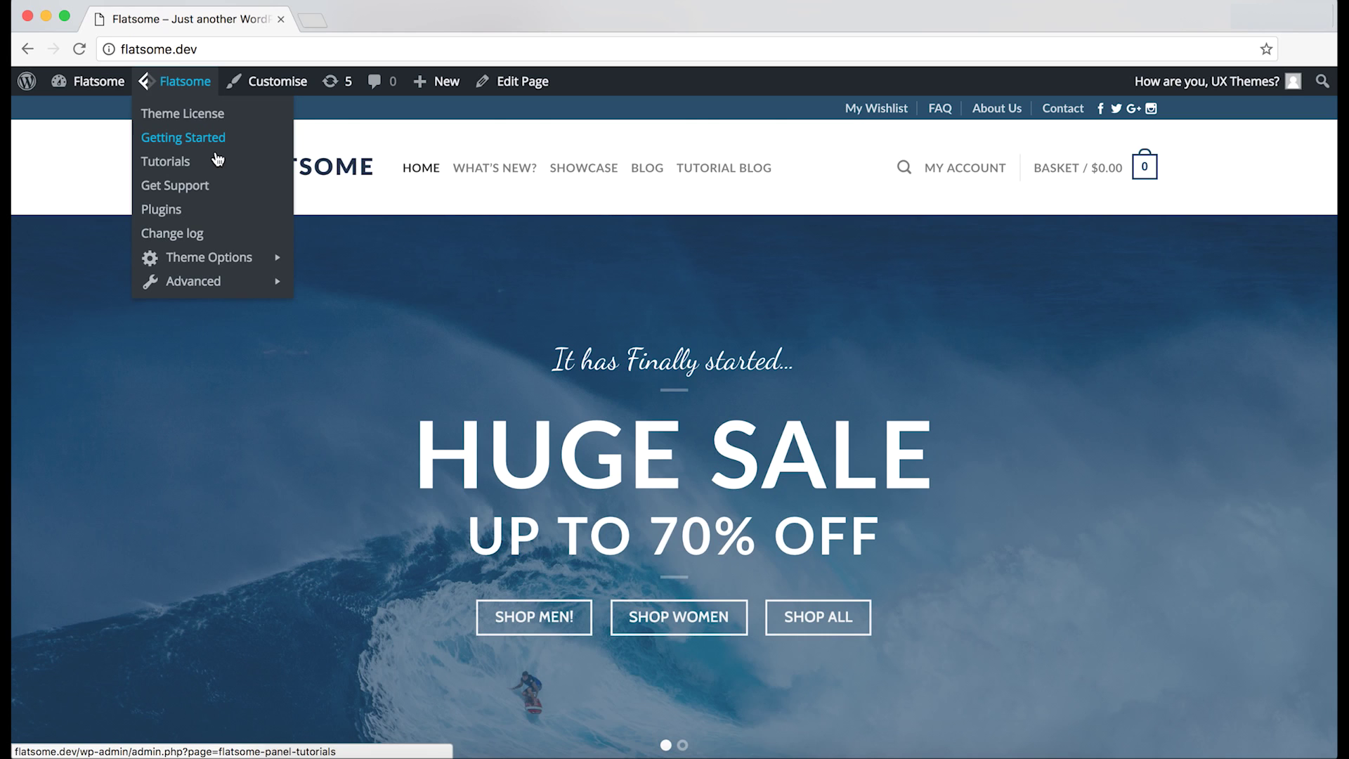
{"action": "mouse_move", "coordinate": [191, 254]}
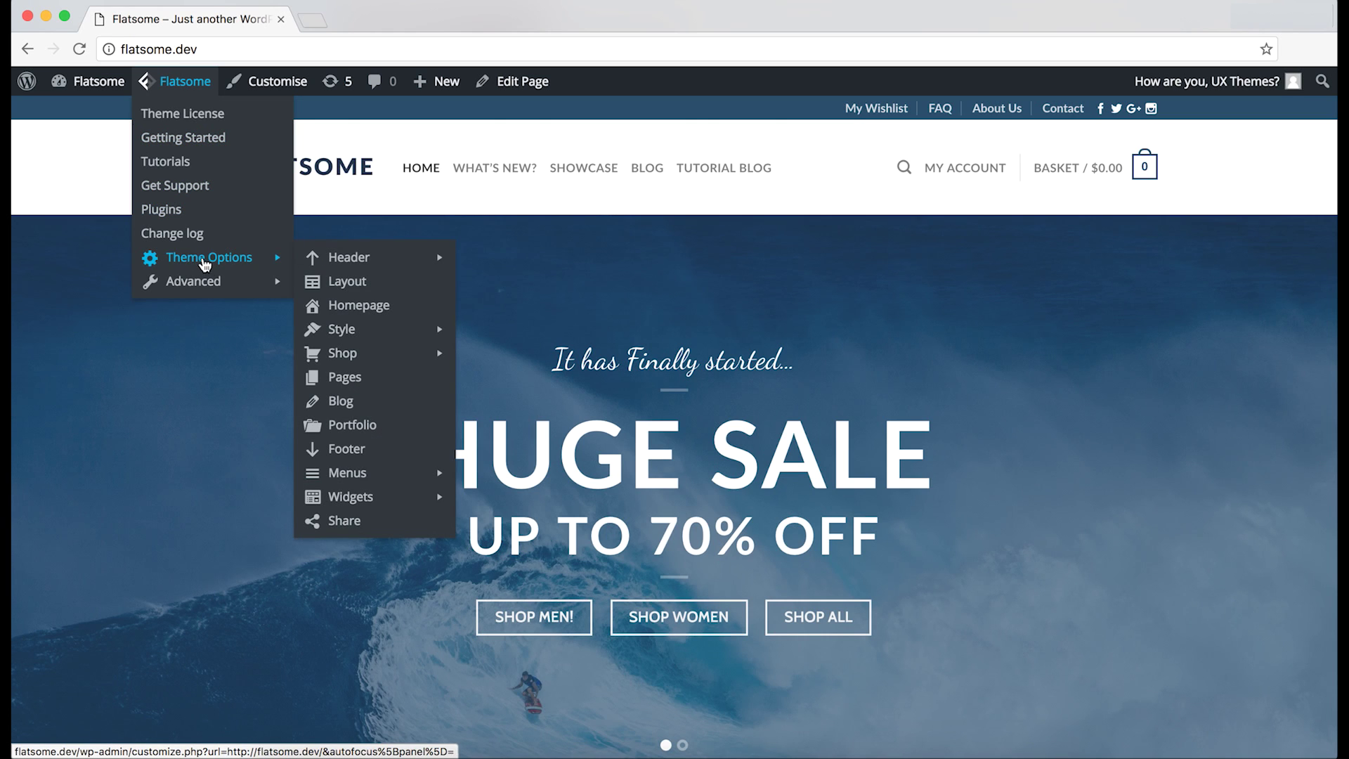
{"action": "mouse_move", "coordinate": [523, 85]}
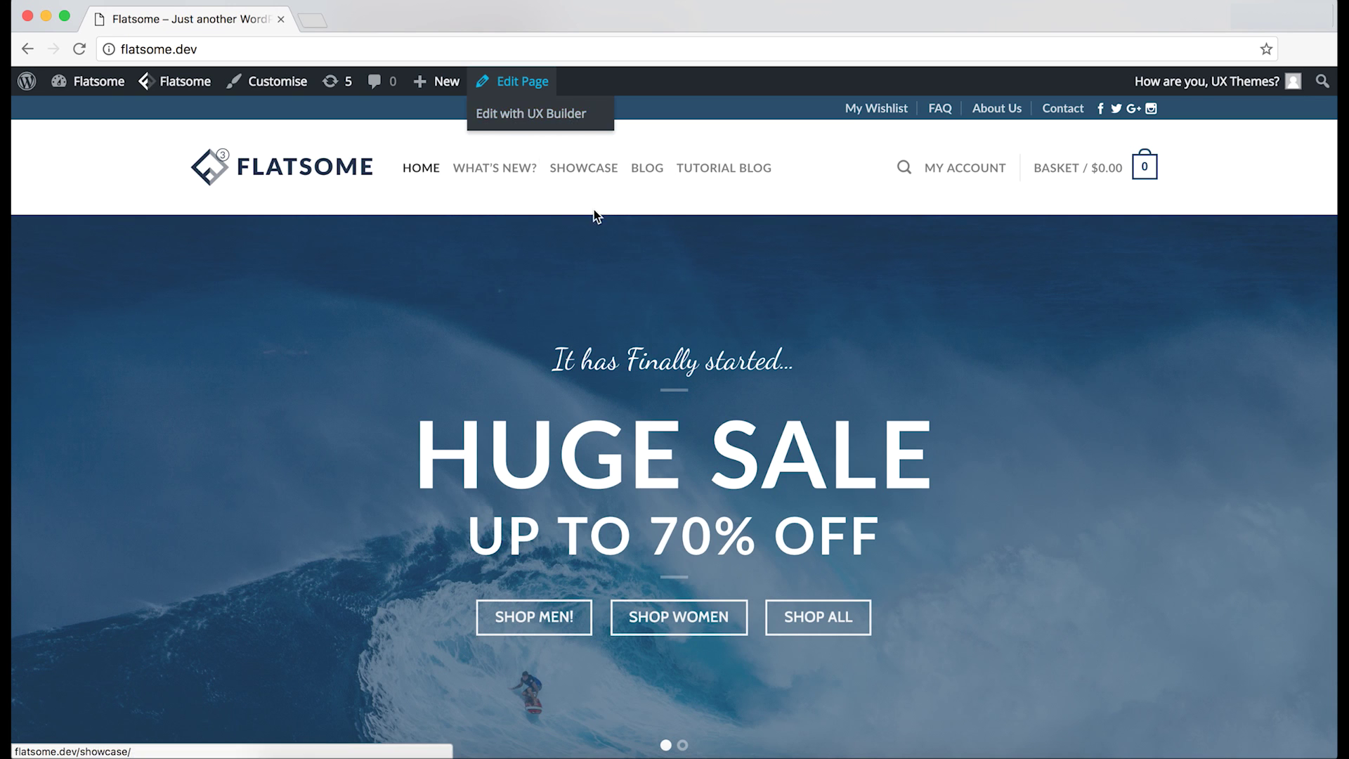
{"action": "scroll", "coordinate": [623, 558], "scroll_direction": "down", "scroll_amount": 5}
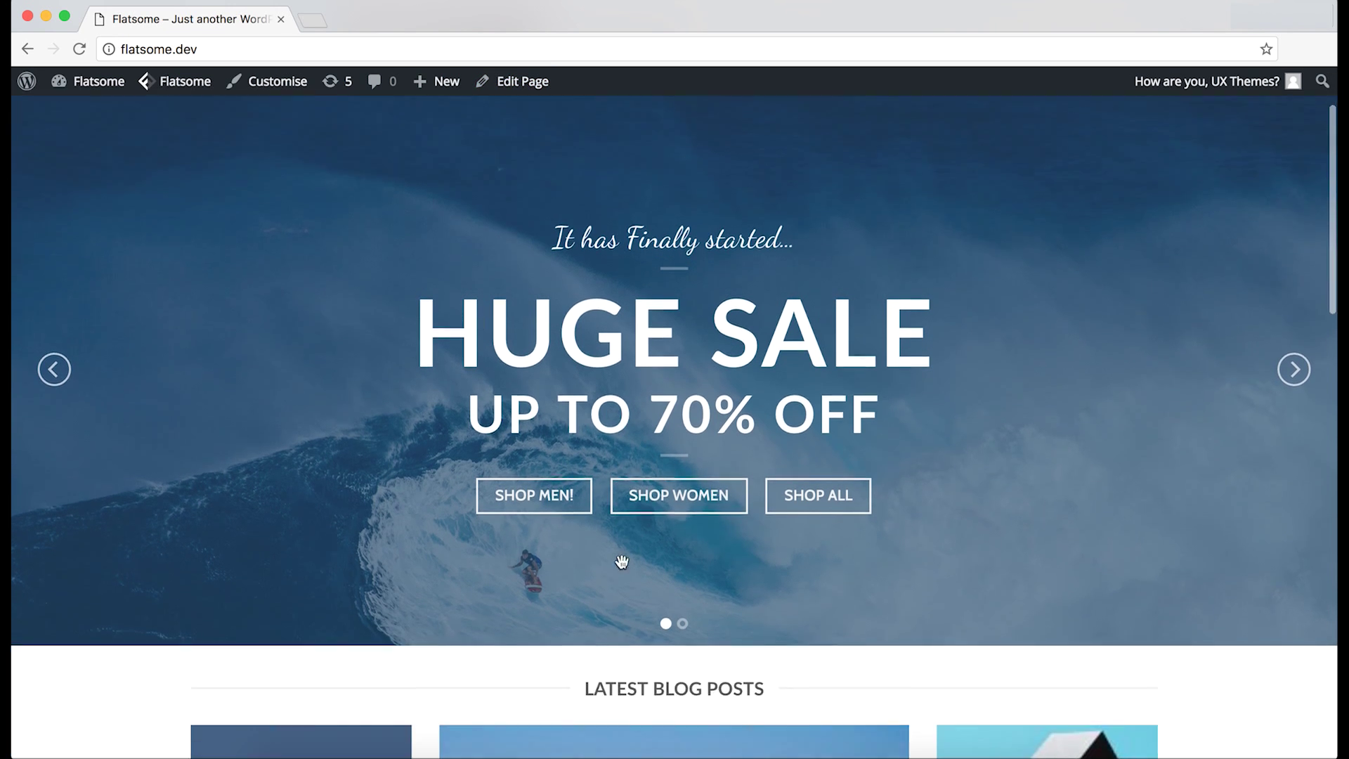
{"action": "scroll", "coordinate": [614, 525], "scroll_direction": "up", "scroll_amount": 5}
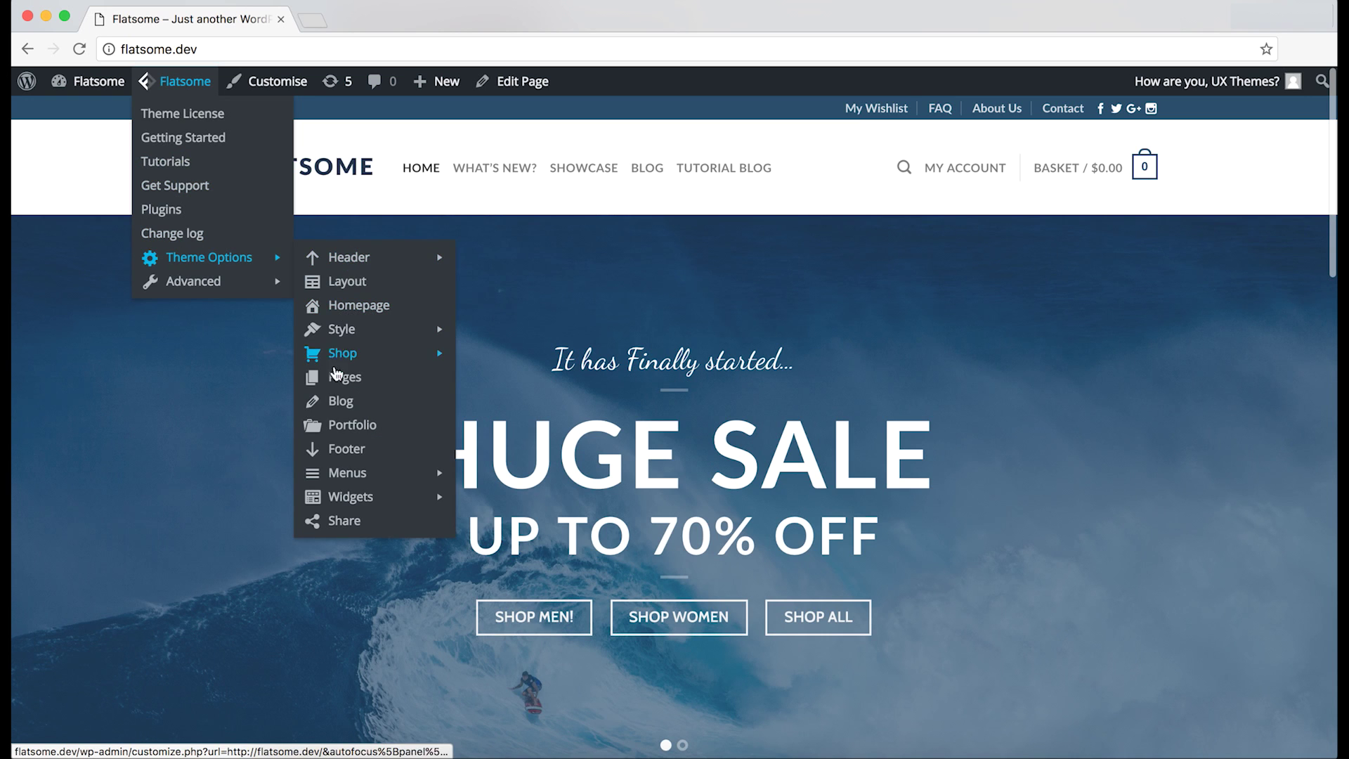
{"action": "mouse_move", "coordinate": [393, 329]}
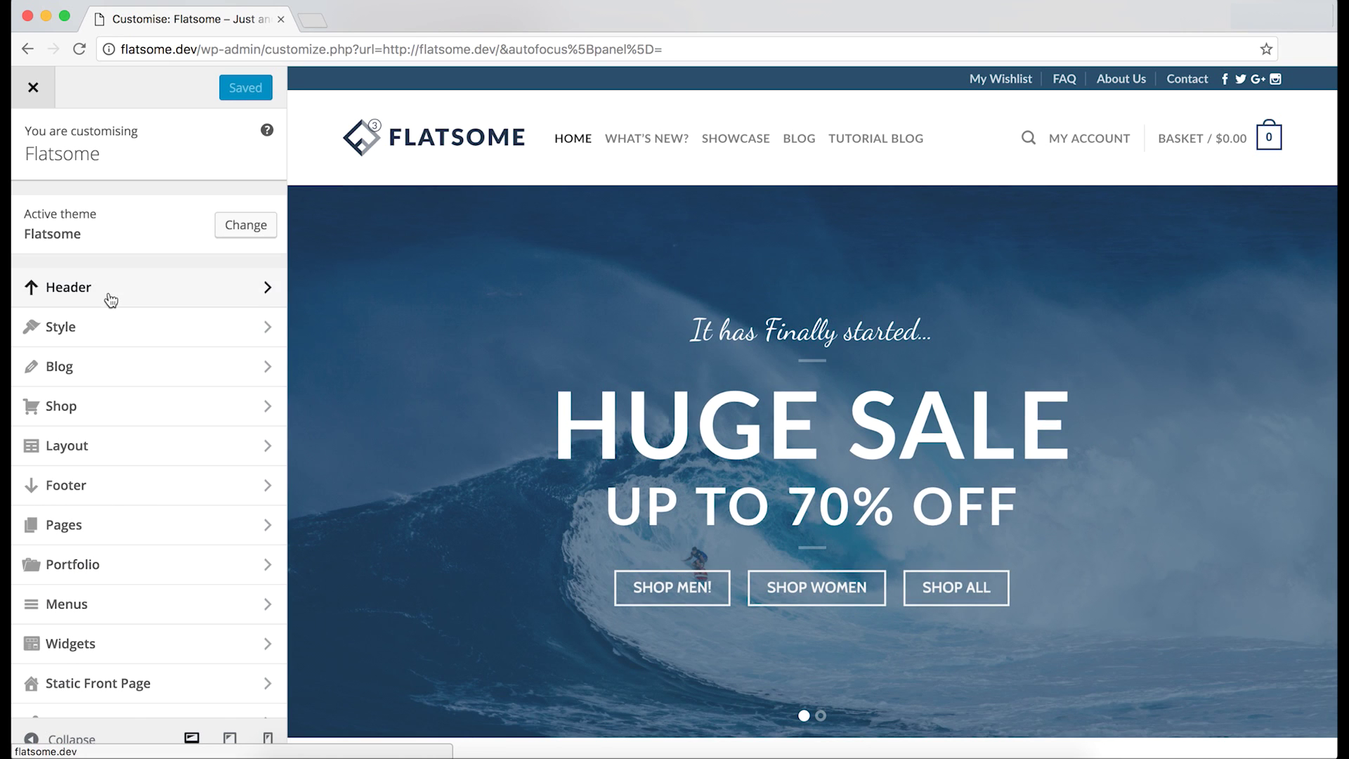
- Open the Header section and preview the builder at tablet and mobile widths, then return to desktop
{"action": "scroll", "coordinate": [836, 417], "scroll_direction": "down", "scroll_amount": 3}
{"action": "scroll", "coordinate": [837, 417], "scroll_direction": "up", "scroll_amount": 3}
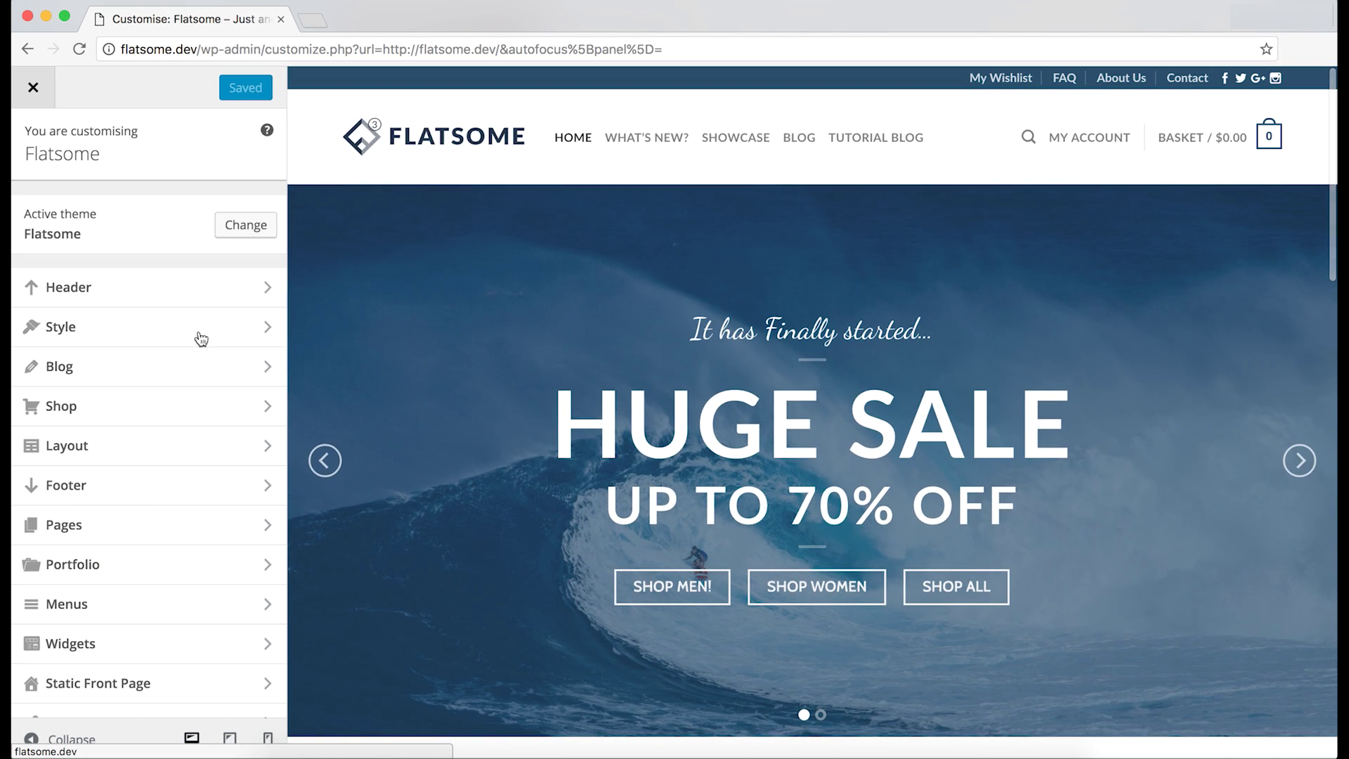
{"action": "left_click", "coordinate": [88, 294]}
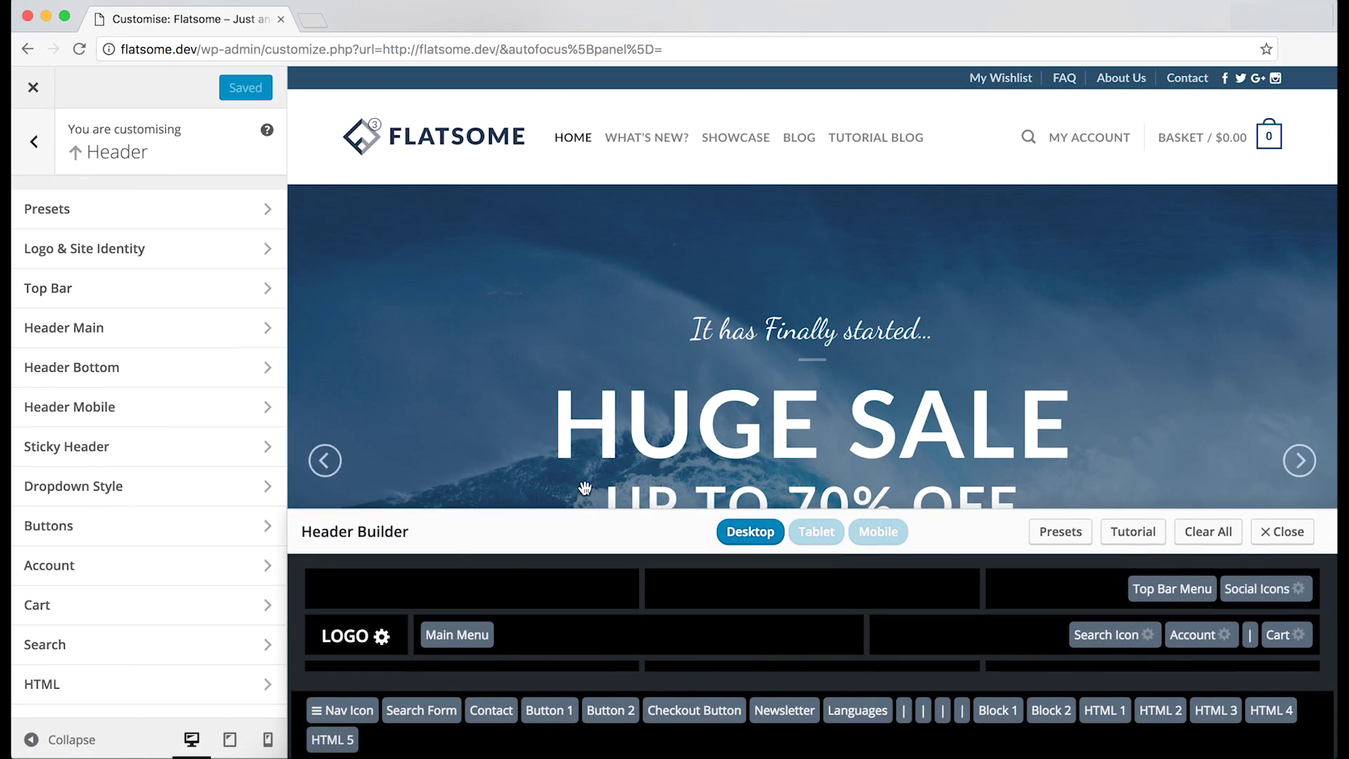
{"action": "left_click", "coordinate": [813, 536]}
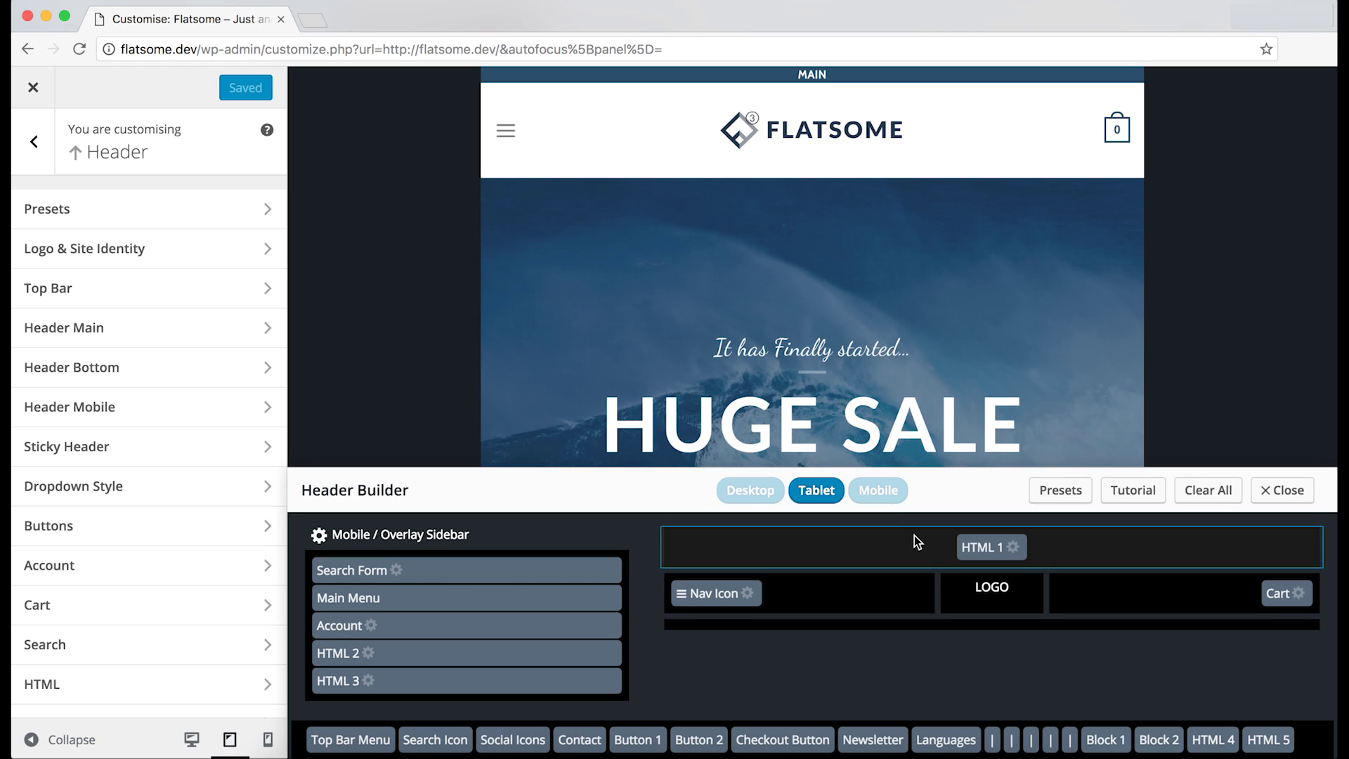
{"action": "left_click", "coordinate": [878, 489]}
{"action": "left_click", "coordinate": [769, 500]}
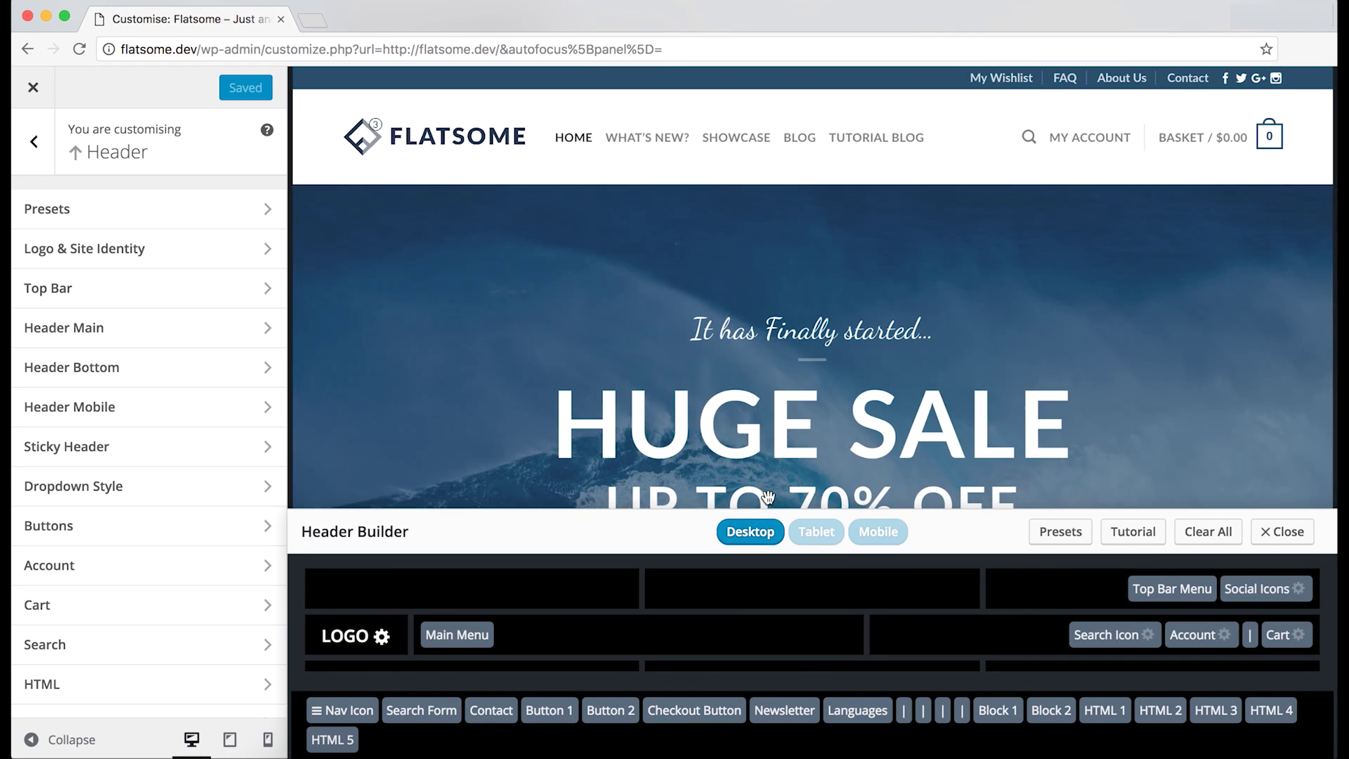
- Try the search-bar, centred-logo and Join/Sign up header presets, then reload to discard them
{"action": "left_click", "coordinate": [1060, 535]}
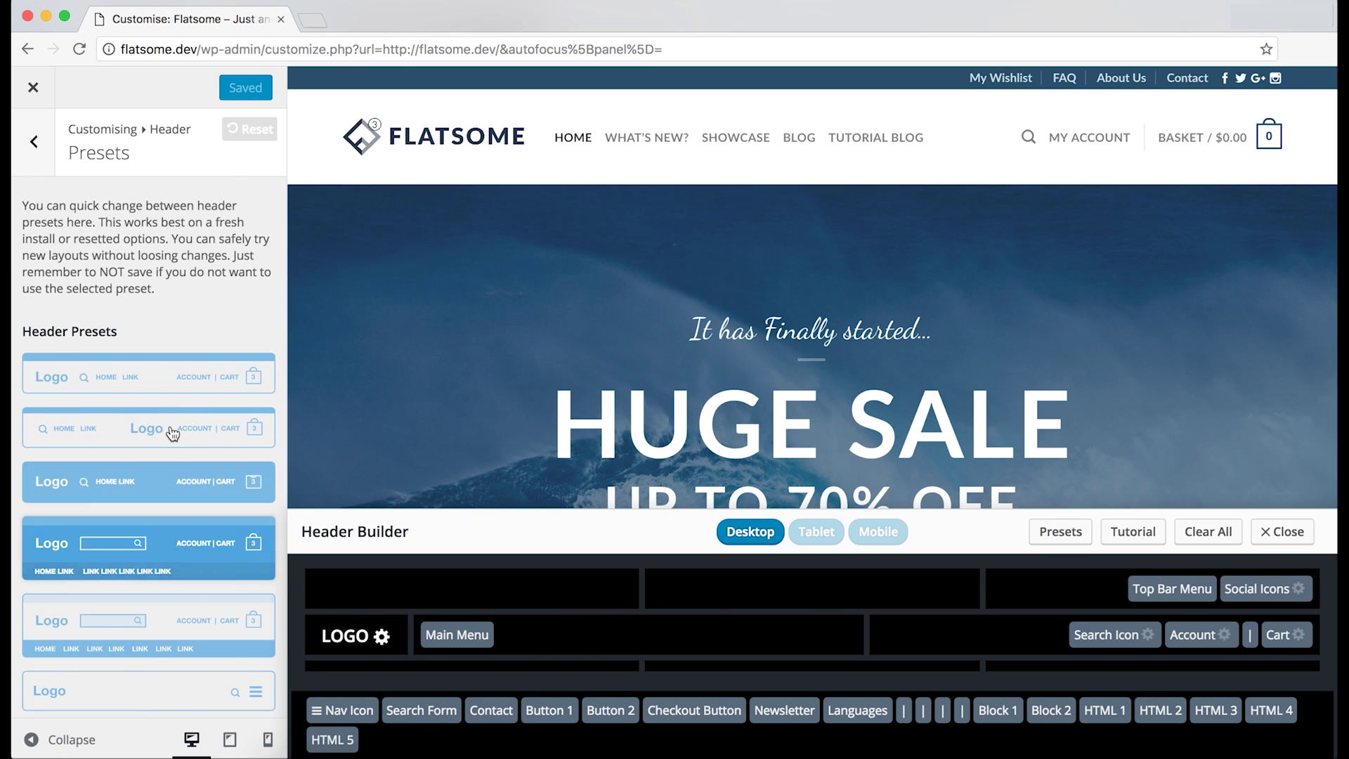
{"action": "scroll", "coordinate": [139, 369], "scroll_direction": "down", "scroll_amount": 2}
{"action": "left_click", "coordinate": [145, 491]}
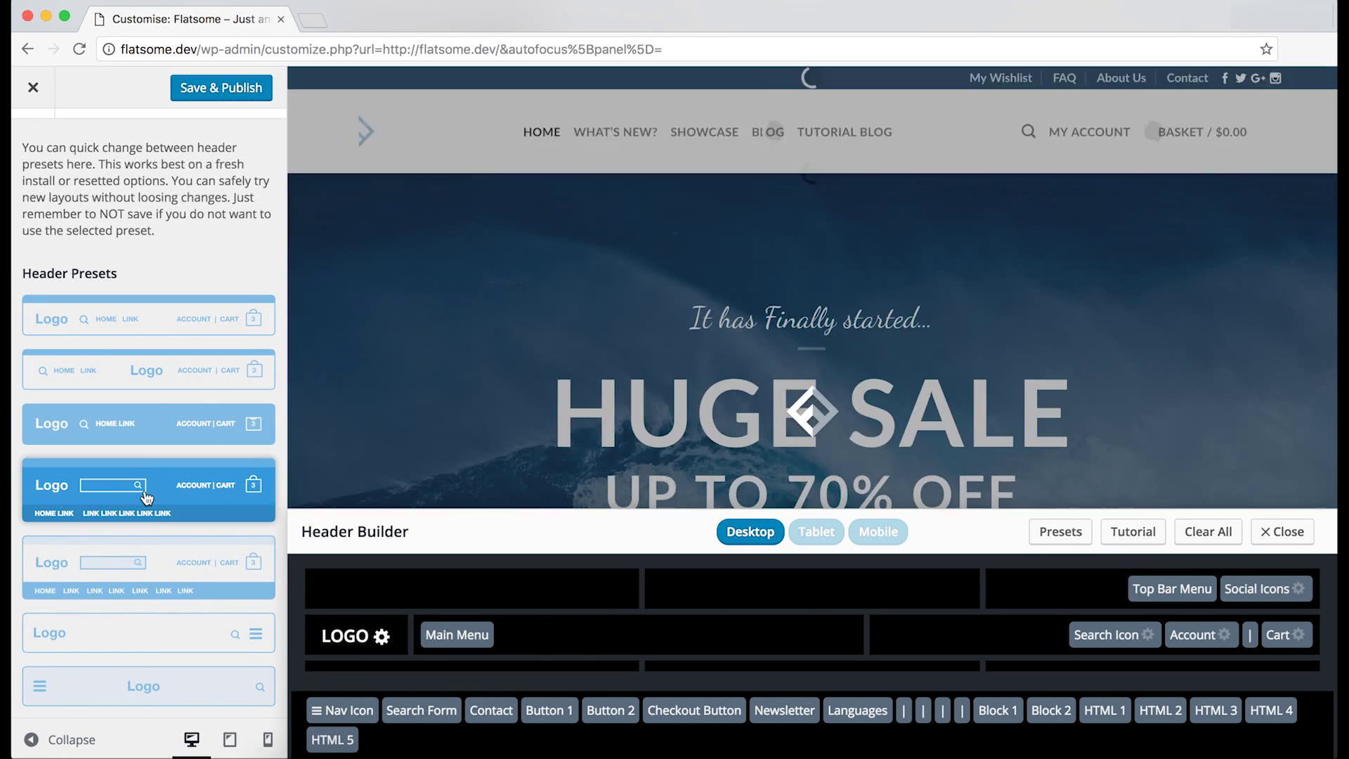
{"action": "scroll", "coordinate": [146, 498], "scroll_direction": "down", "scroll_amount": 4}
{"action": "scroll", "coordinate": [146, 500], "scroll_direction": "down", "scroll_amount": 1}
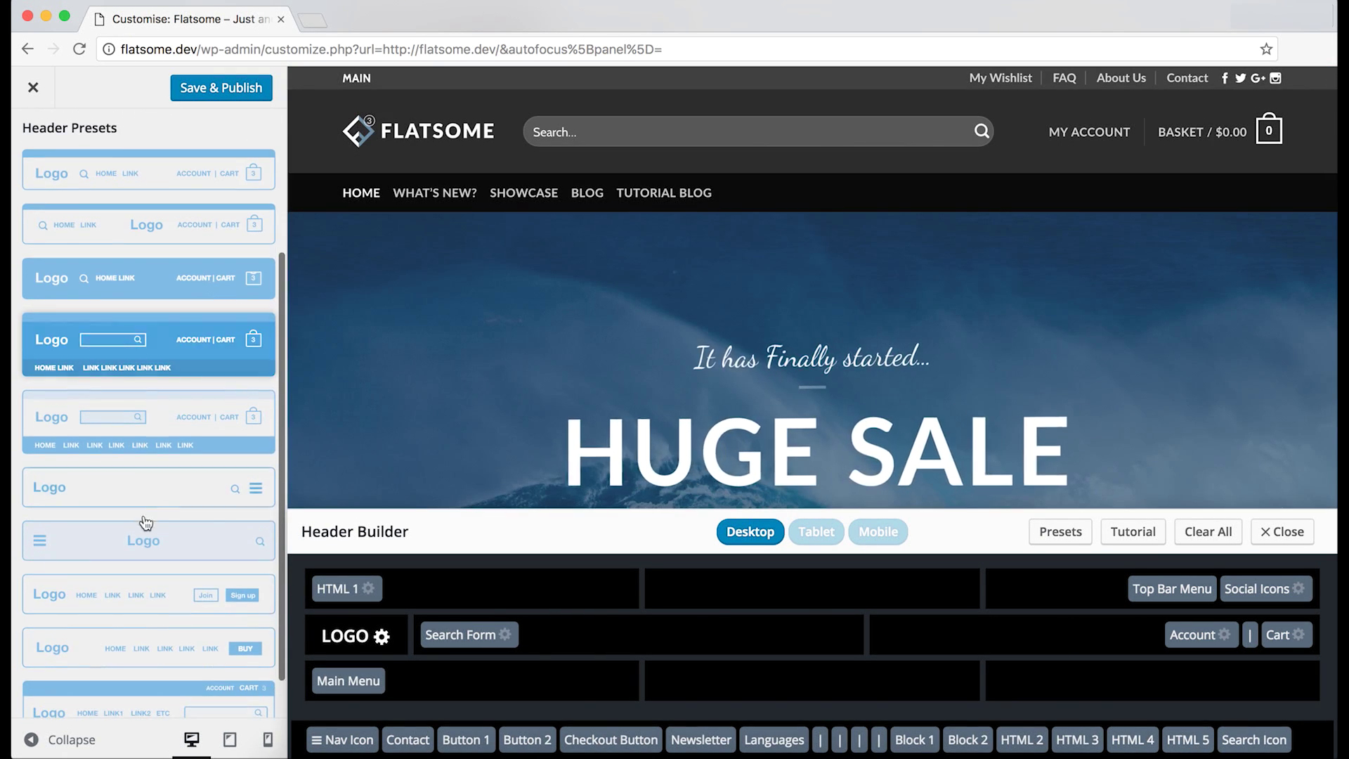
{"action": "left_click", "coordinate": [144, 537]}
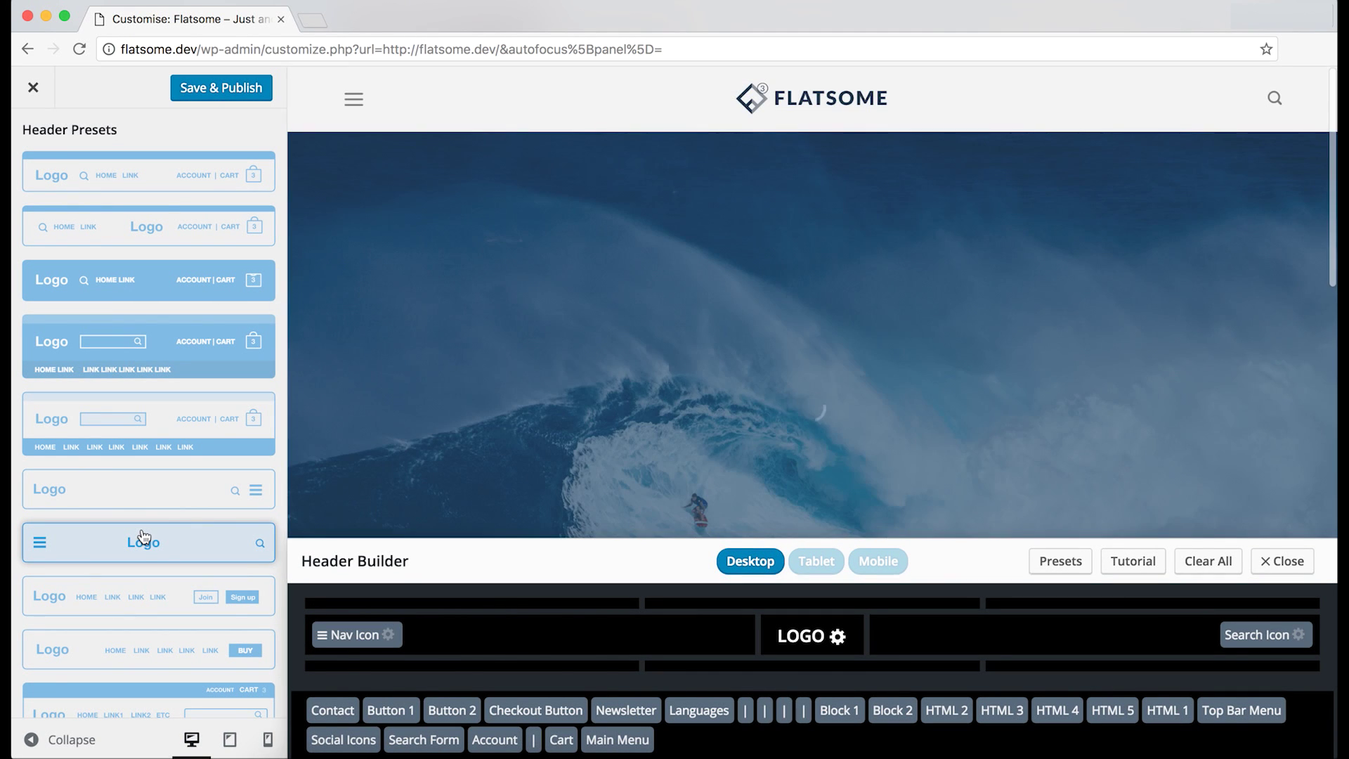
{"action": "scroll", "coordinate": [137, 550], "scroll_direction": "down", "scroll_amount": 2}
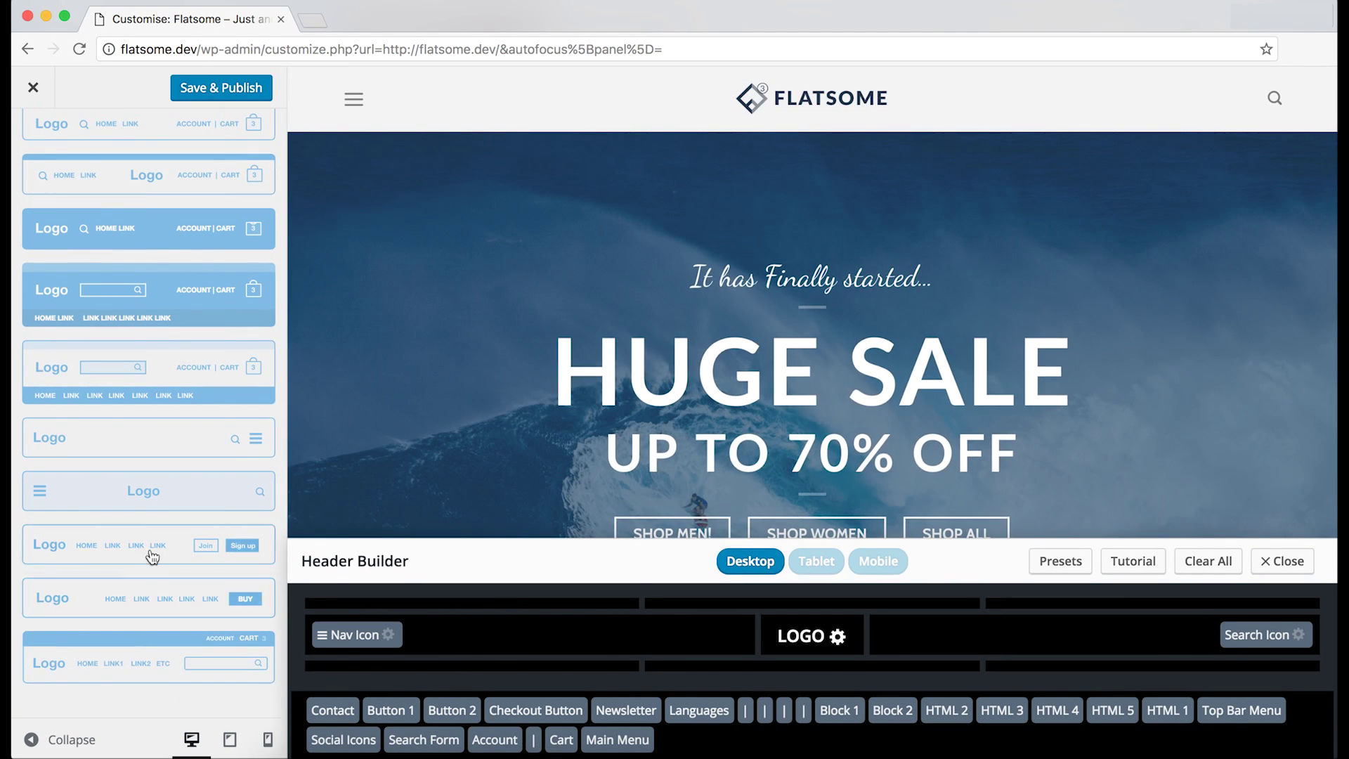
{"action": "left_click", "coordinate": [118, 556]}
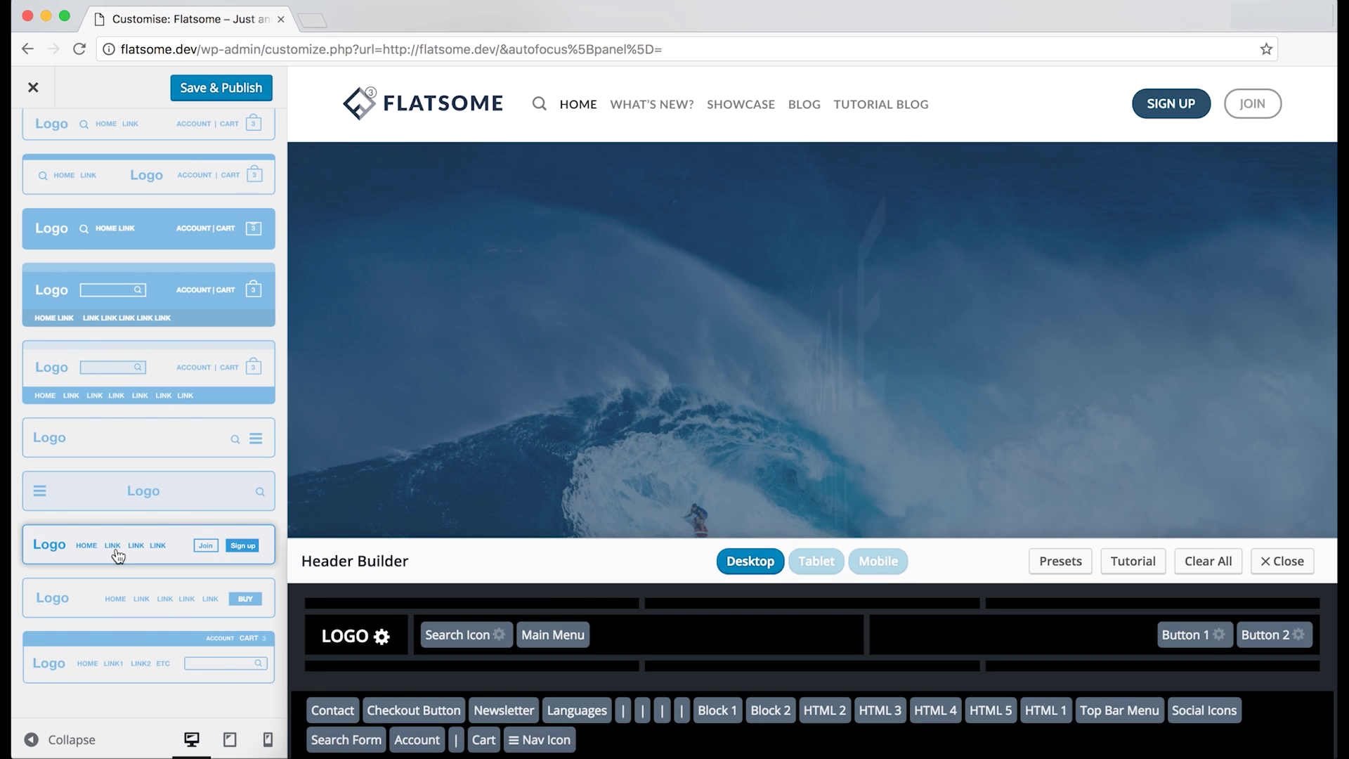
{"action": "scroll", "coordinate": [187, 360], "scroll_direction": "up", "scroll_amount": 5}
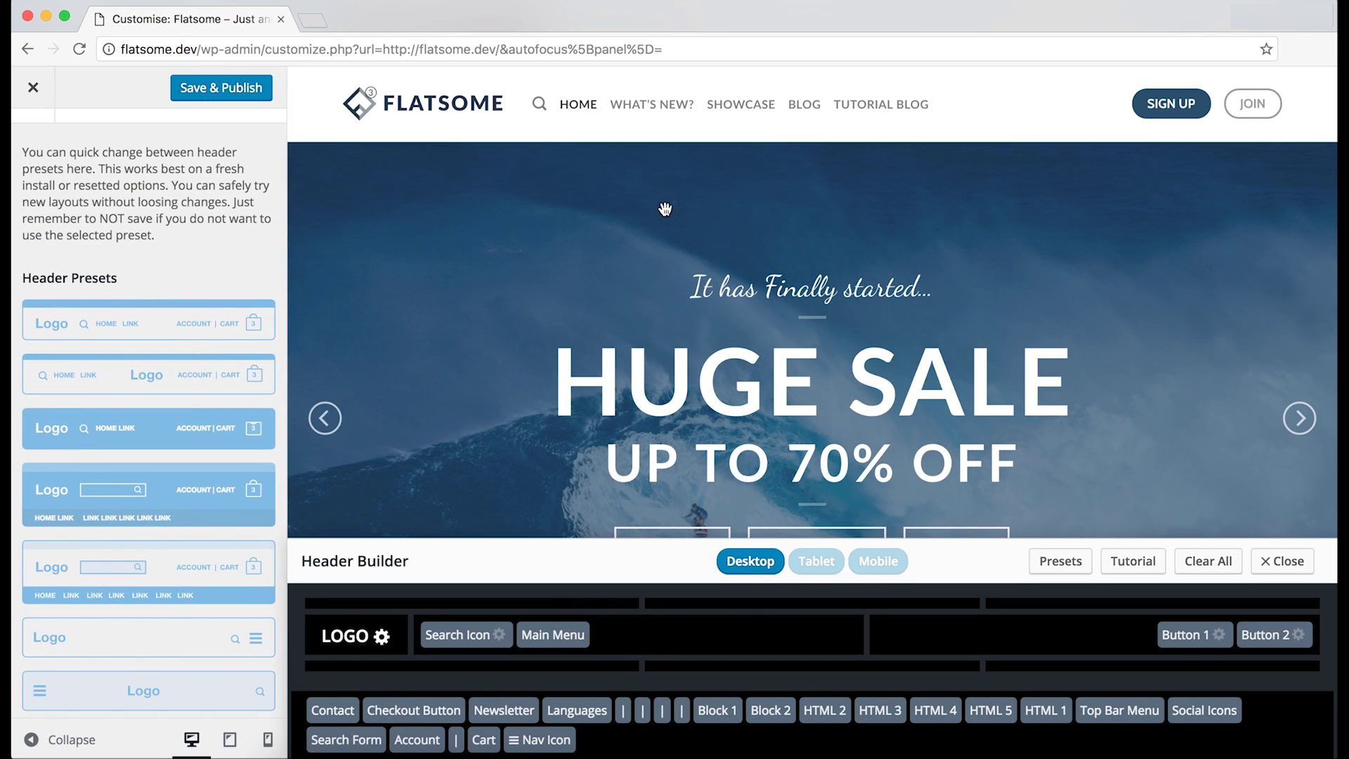
{"action": "key", "text": "super+r"}
{"action": "left_click", "coordinate": [814, 270]}
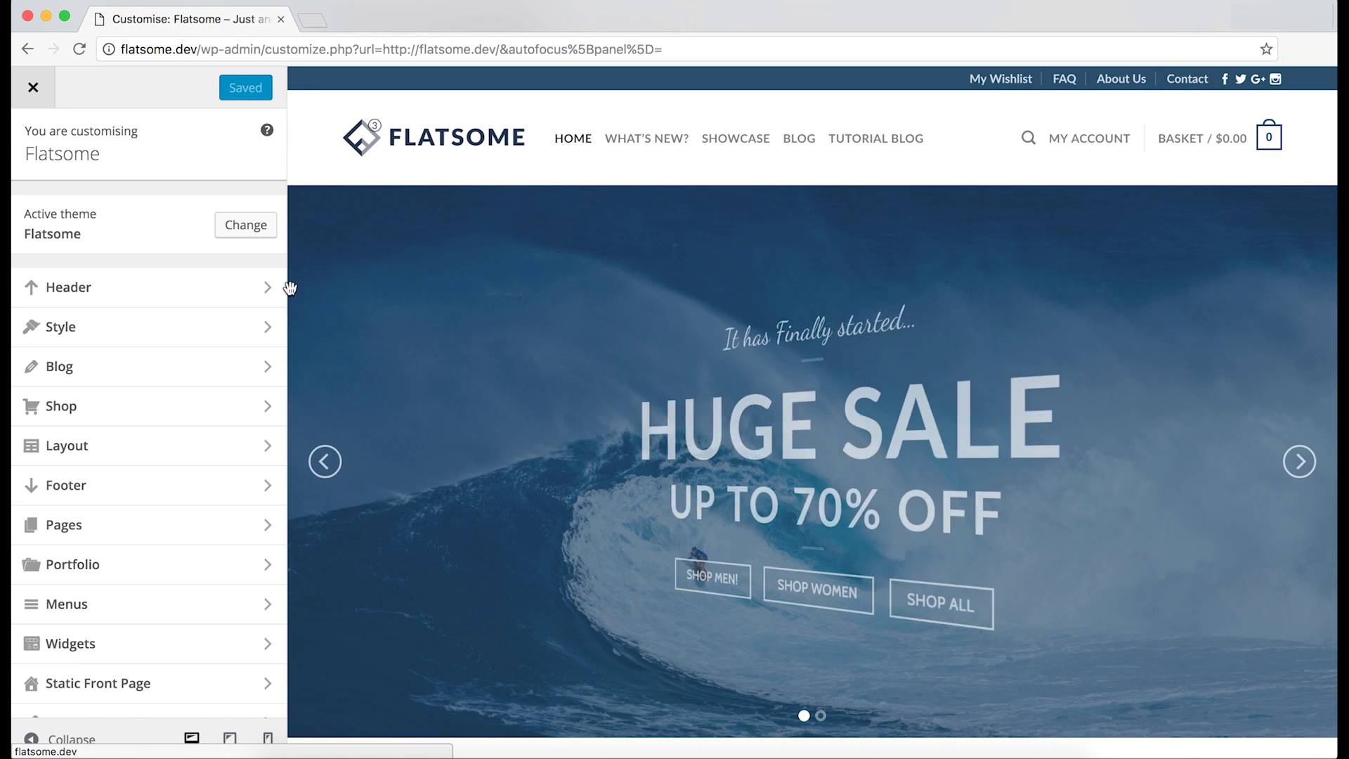
- Reopen the Header panel with the Header Builder in desktop layout
{"action": "left_click", "coordinate": [127, 290]}
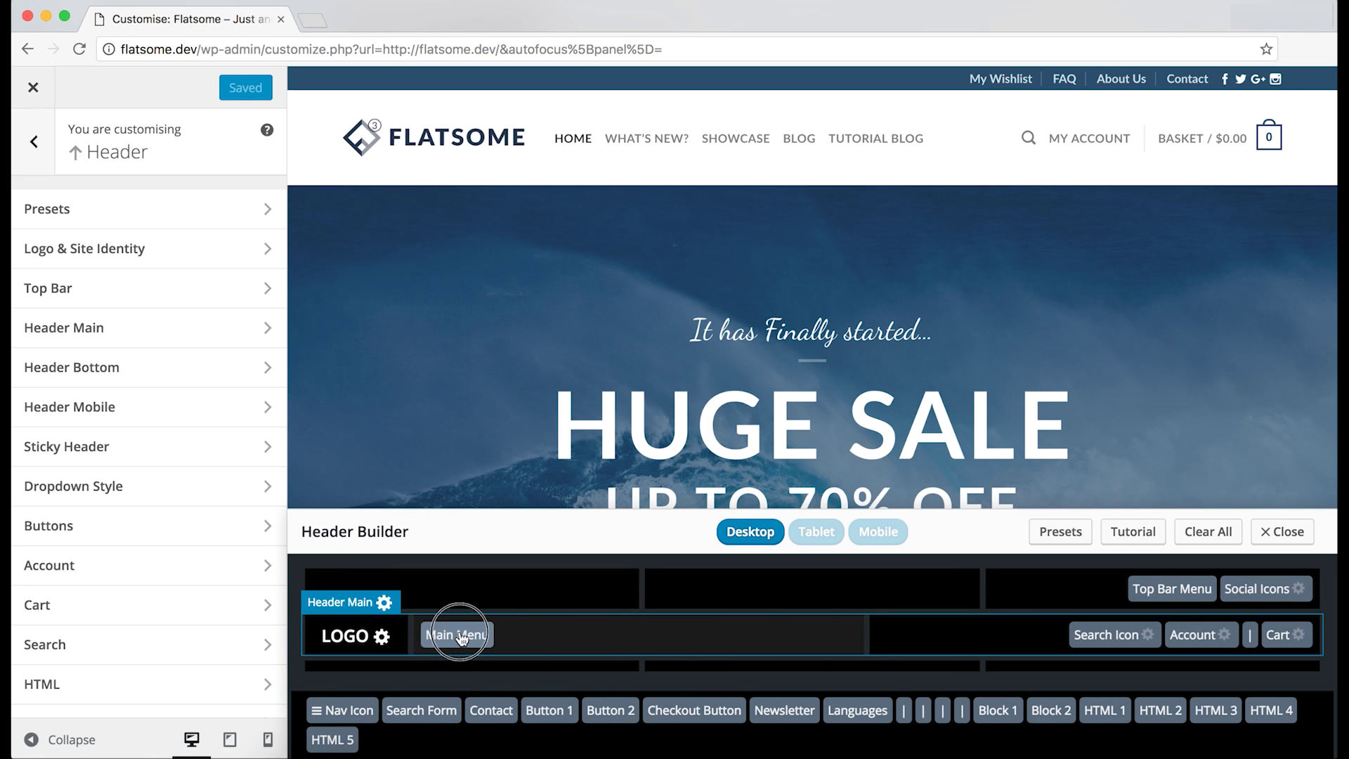
- Move Main Menu to the Header Bottom row and drop Cart, Account and Search Icon into Not in use
{"action": "left_click_drag", "start_coordinate": [461, 638], "coordinate": [399, 660]}
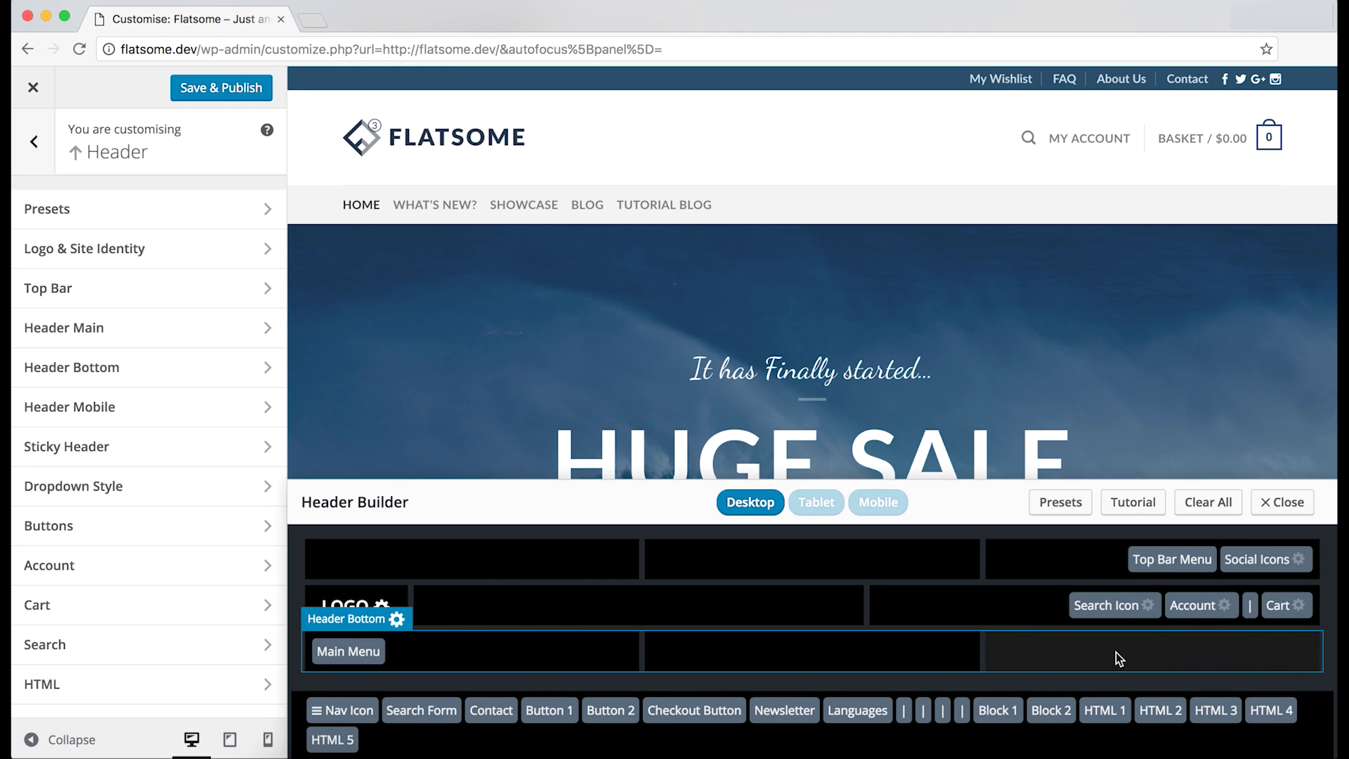
{"action": "mouse_move", "coordinate": [1162, 141]}
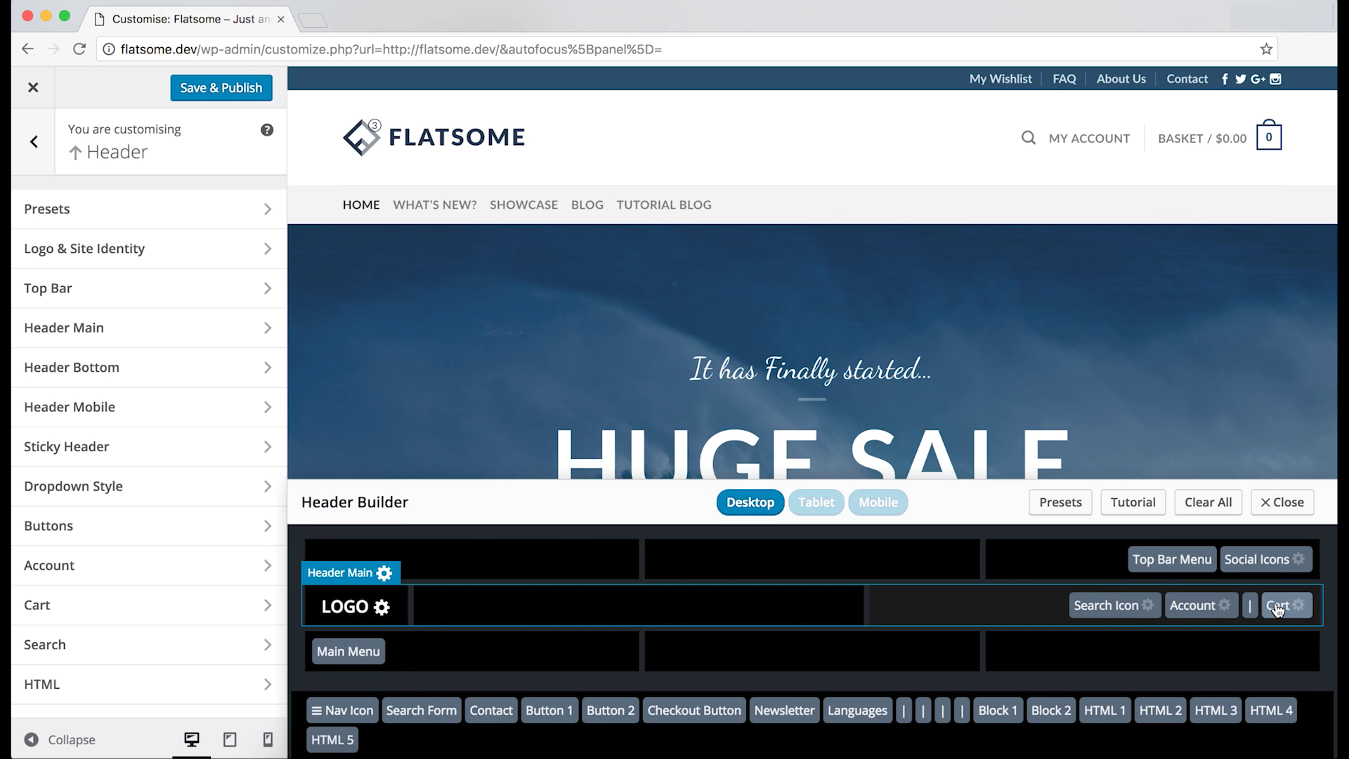
{"action": "left_click_drag", "start_coordinate": [1277, 608], "coordinate": [1294, 727]}
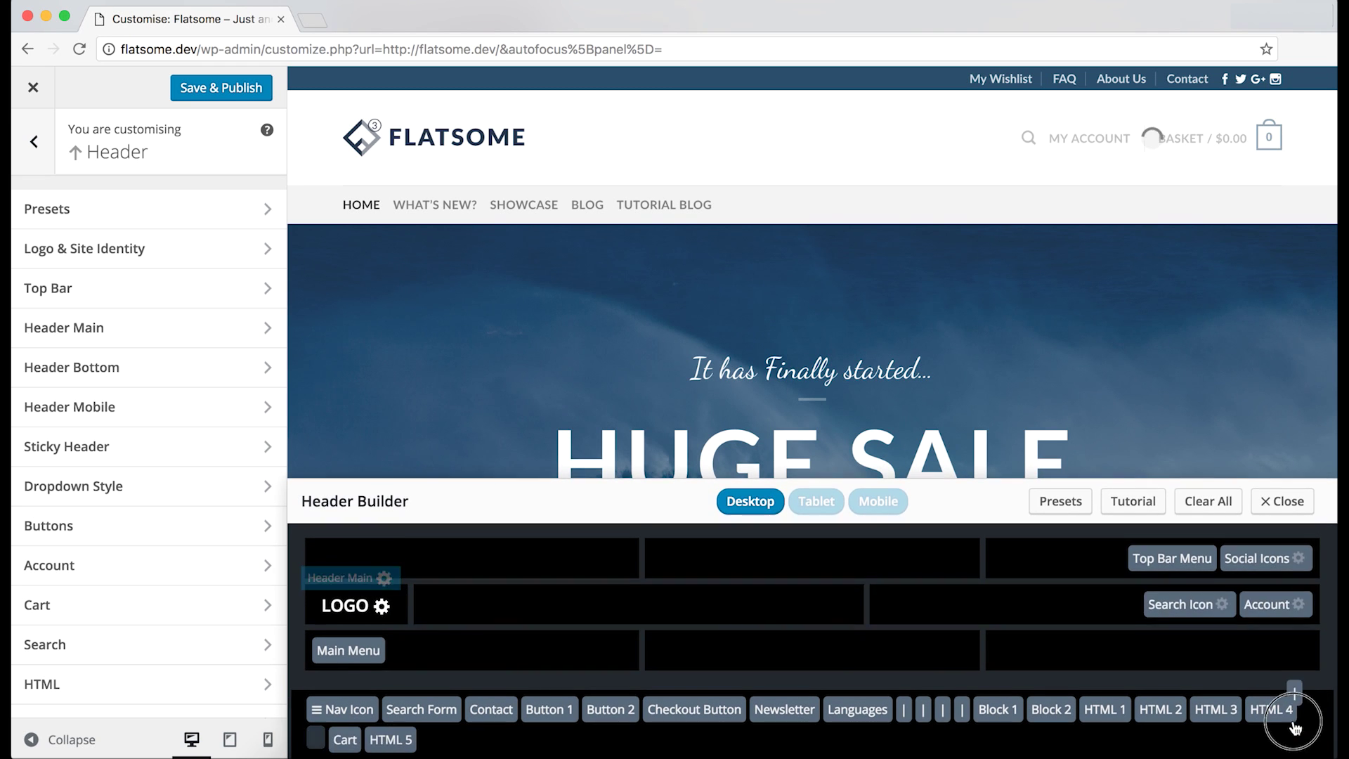
{"action": "left_click_drag", "start_coordinate": [1268, 604], "coordinate": [1286, 703]}
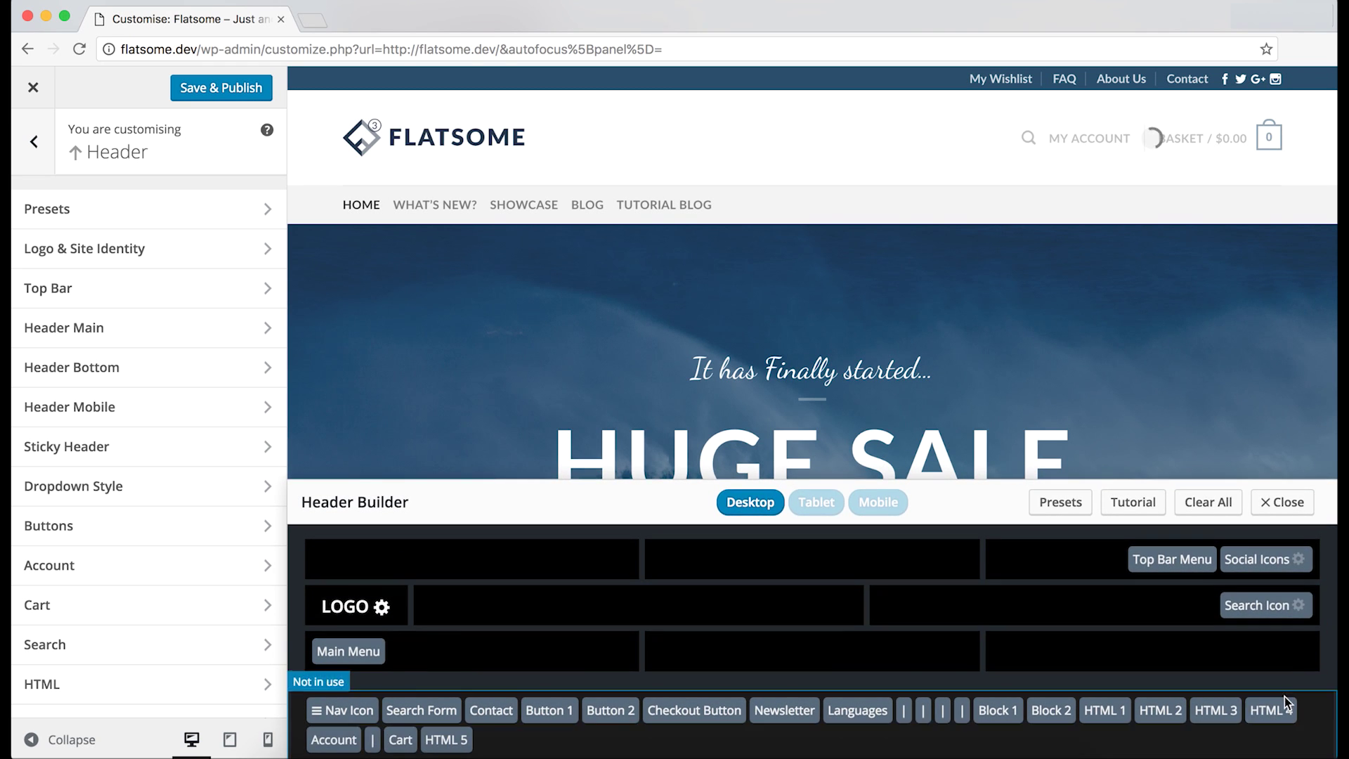
{"action": "left_click_drag", "start_coordinate": [1295, 603], "coordinate": [1278, 748]}
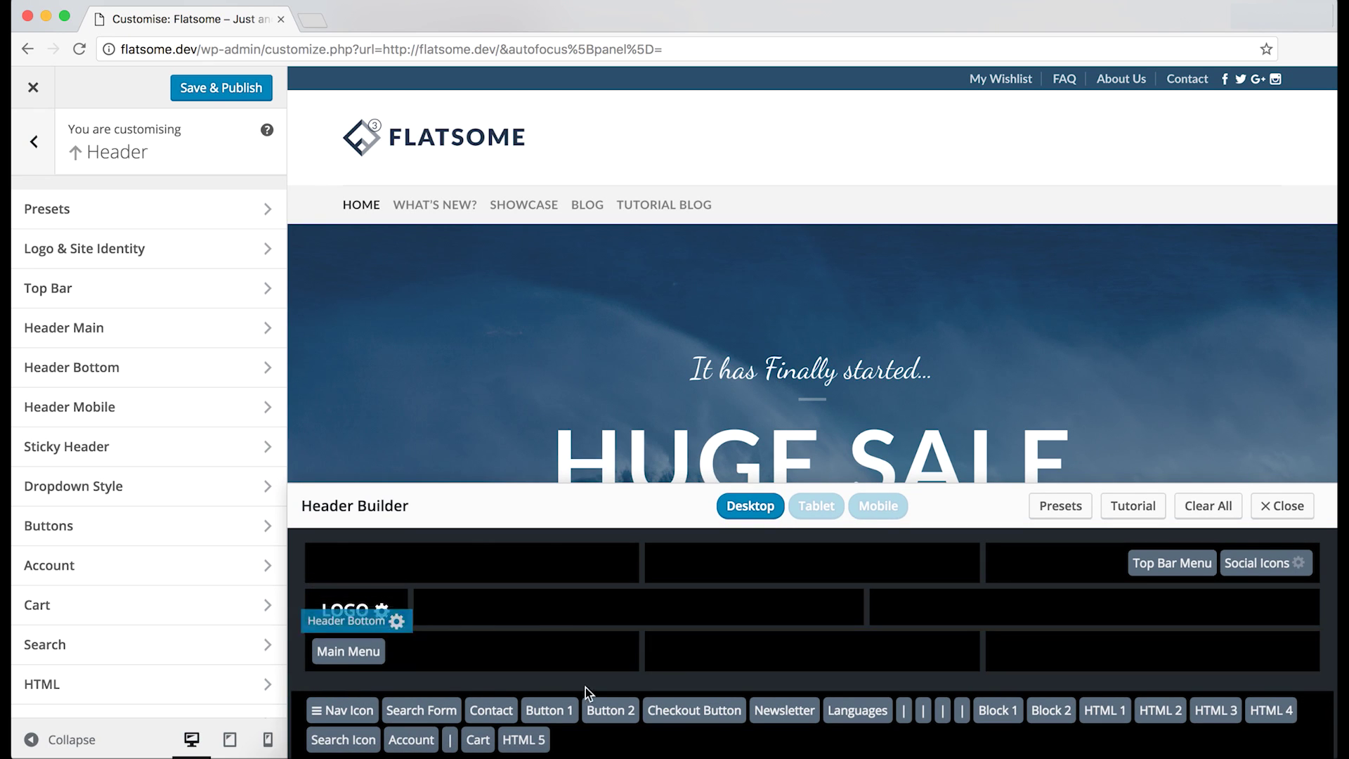
- Add Search Form beside LOGO and Button 1 and Button 2 to Header Main's right column
{"action": "left_click_drag", "start_coordinate": [461, 722], "coordinate": [463, 615]}
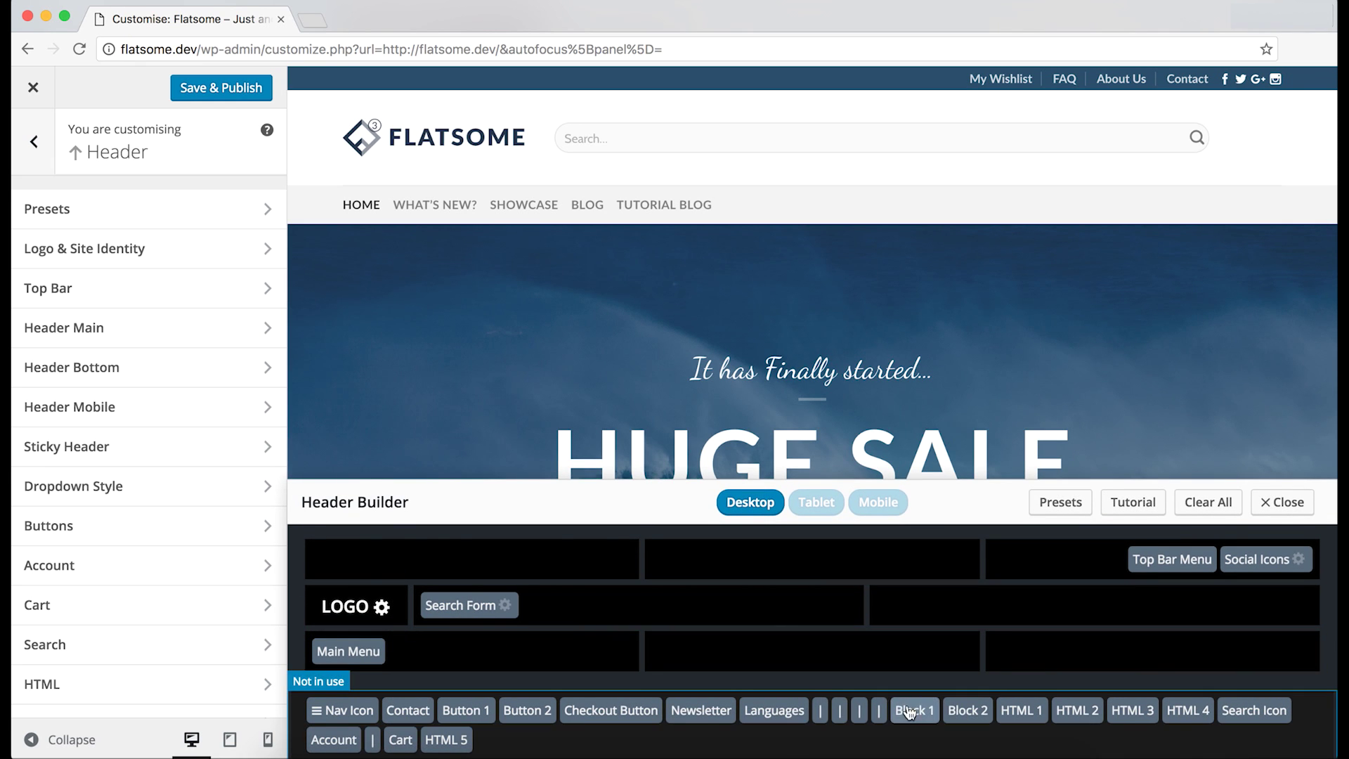
{"action": "left_click_drag", "start_coordinate": [461, 709], "coordinate": [906, 608]}
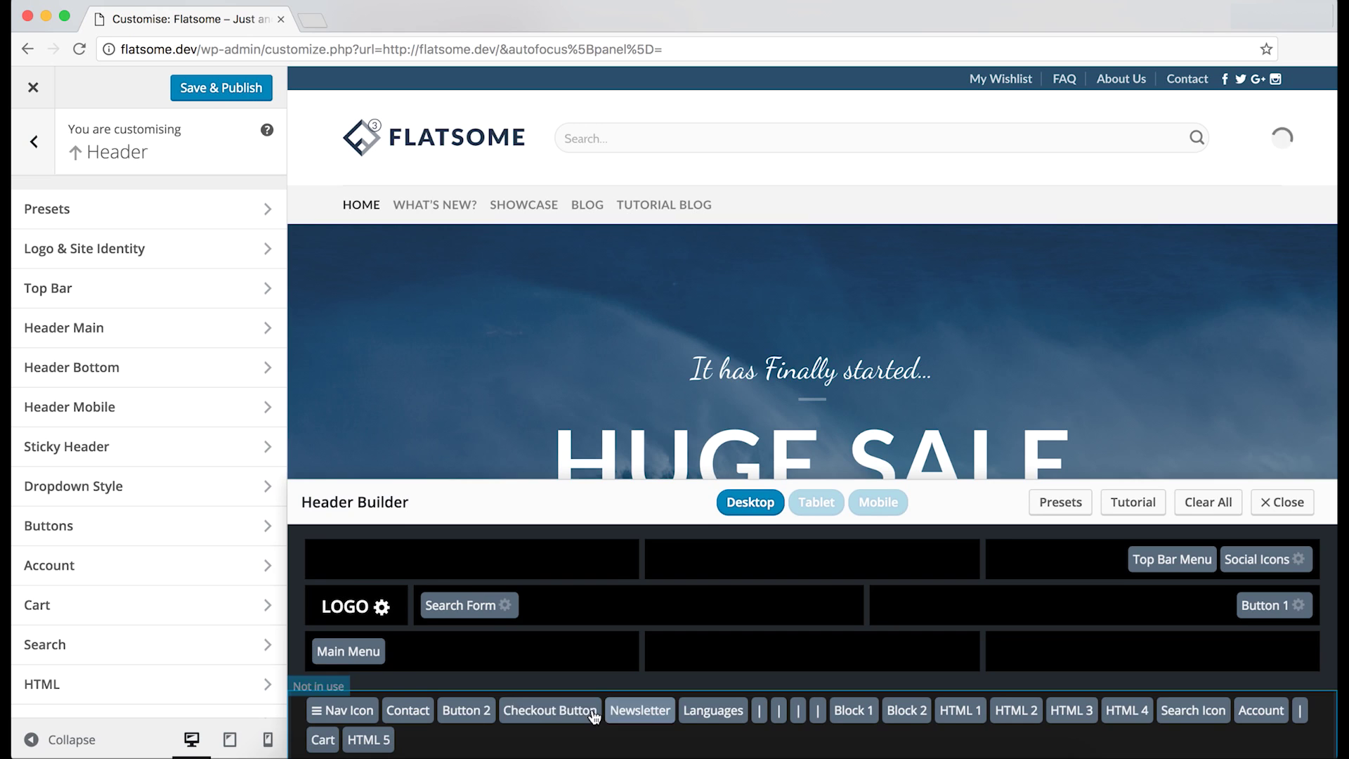
{"action": "left_click_drag", "start_coordinate": [480, 715], "coordinate": [1308, 608]}
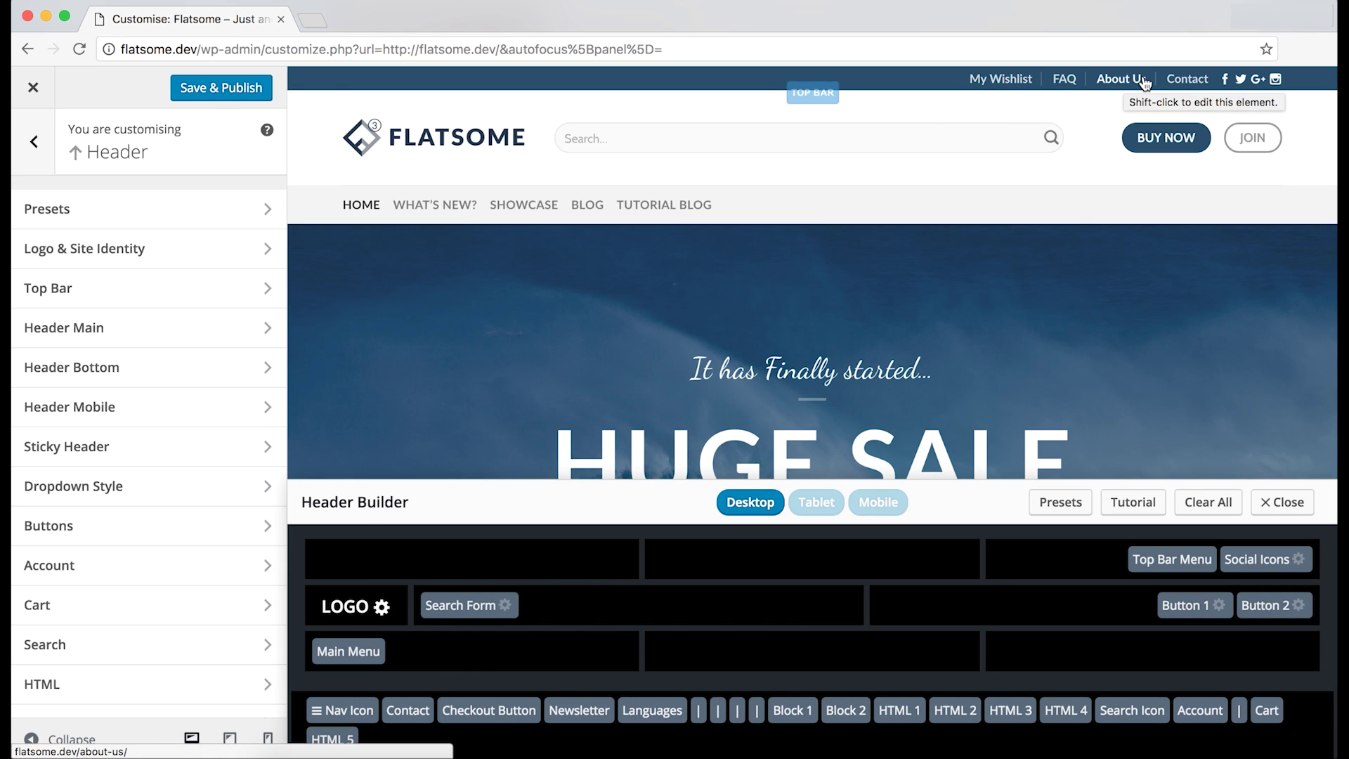
- Move Top Bar Menu and Social Icons from the top bar into Not in use
{"action": "left_click_drag", "start_coordinate": [1161, 562], "coordinate": [1198, 715]}
{"action": "left_click_drag", "start_coordinate": [1297, 560], "coordinate": [1255, 726]}
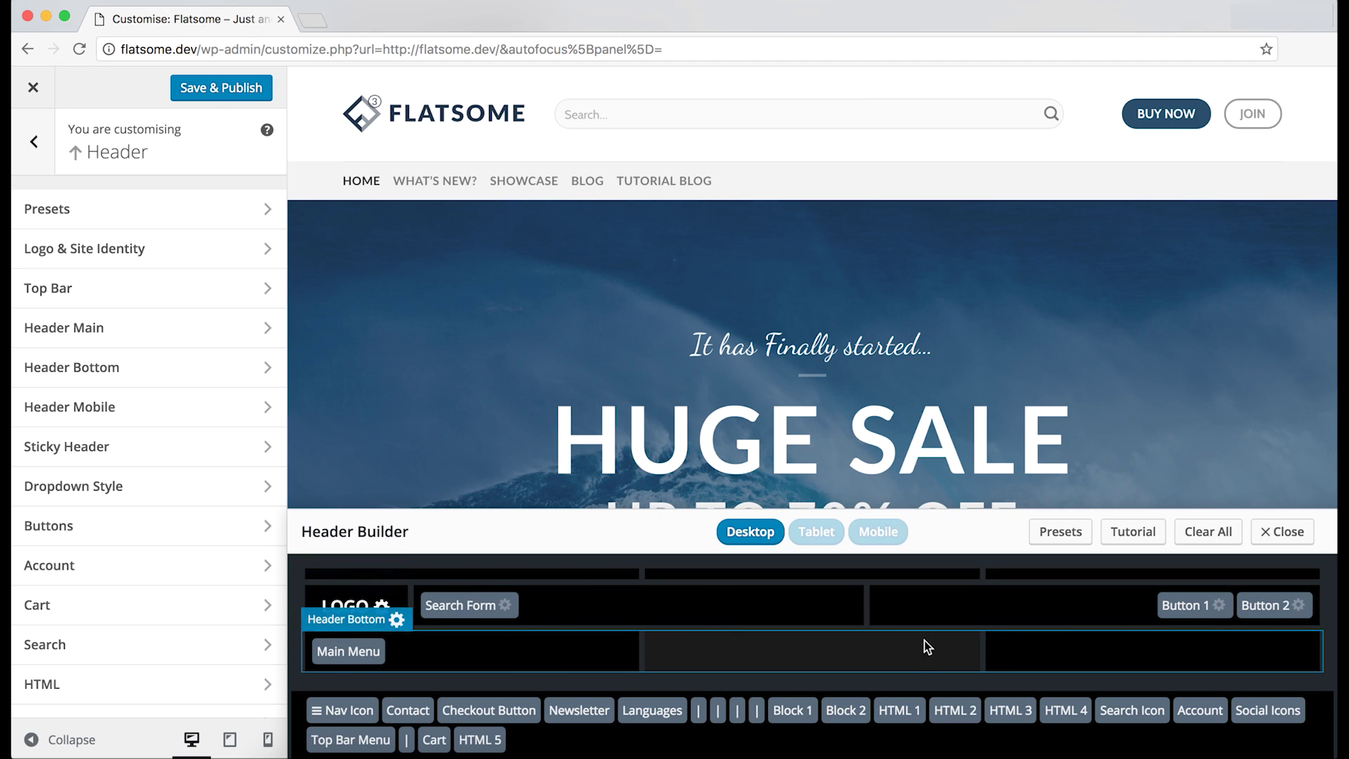
- Set the Header Bottom navigation to the divided NAV STYLE option
{"action": "left_click", "coordinate": [397, 619]}
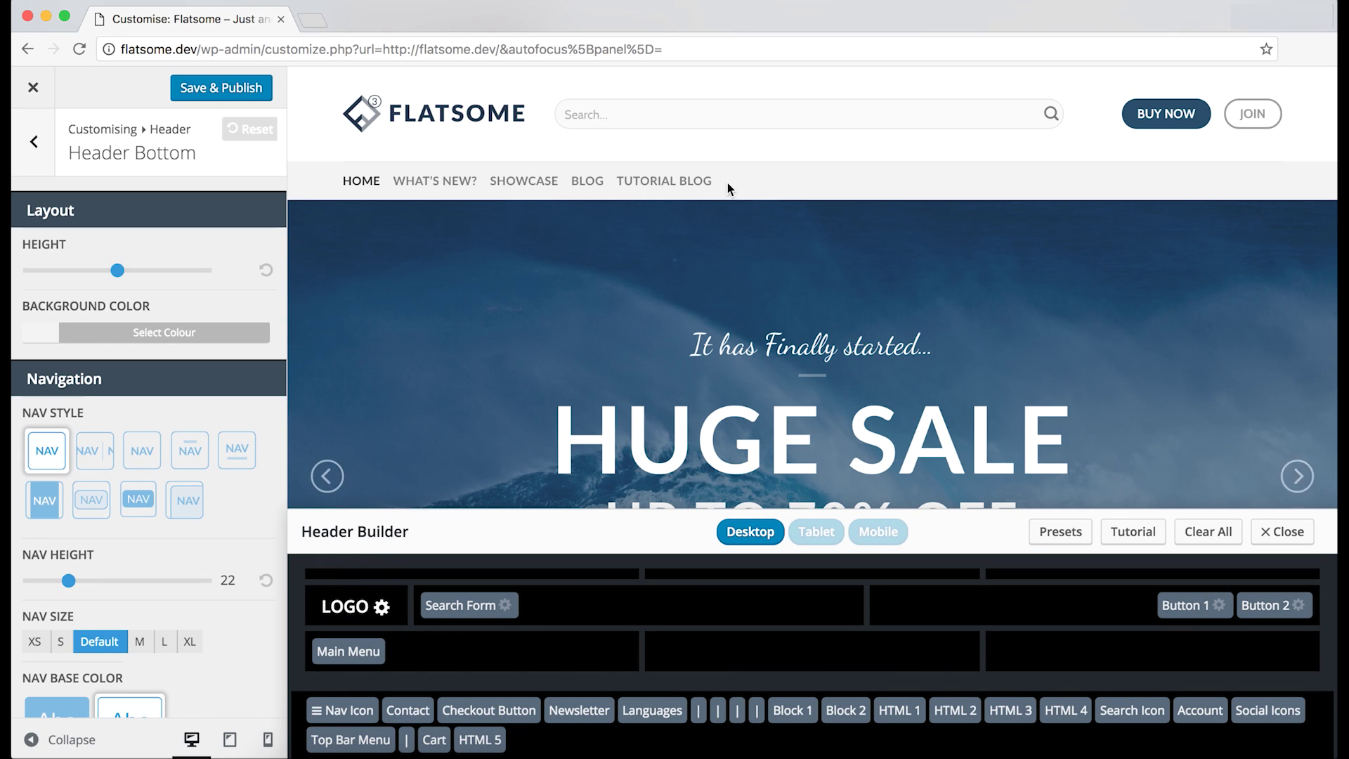
{"action": "left_click", "coordinate": [822, 165]}
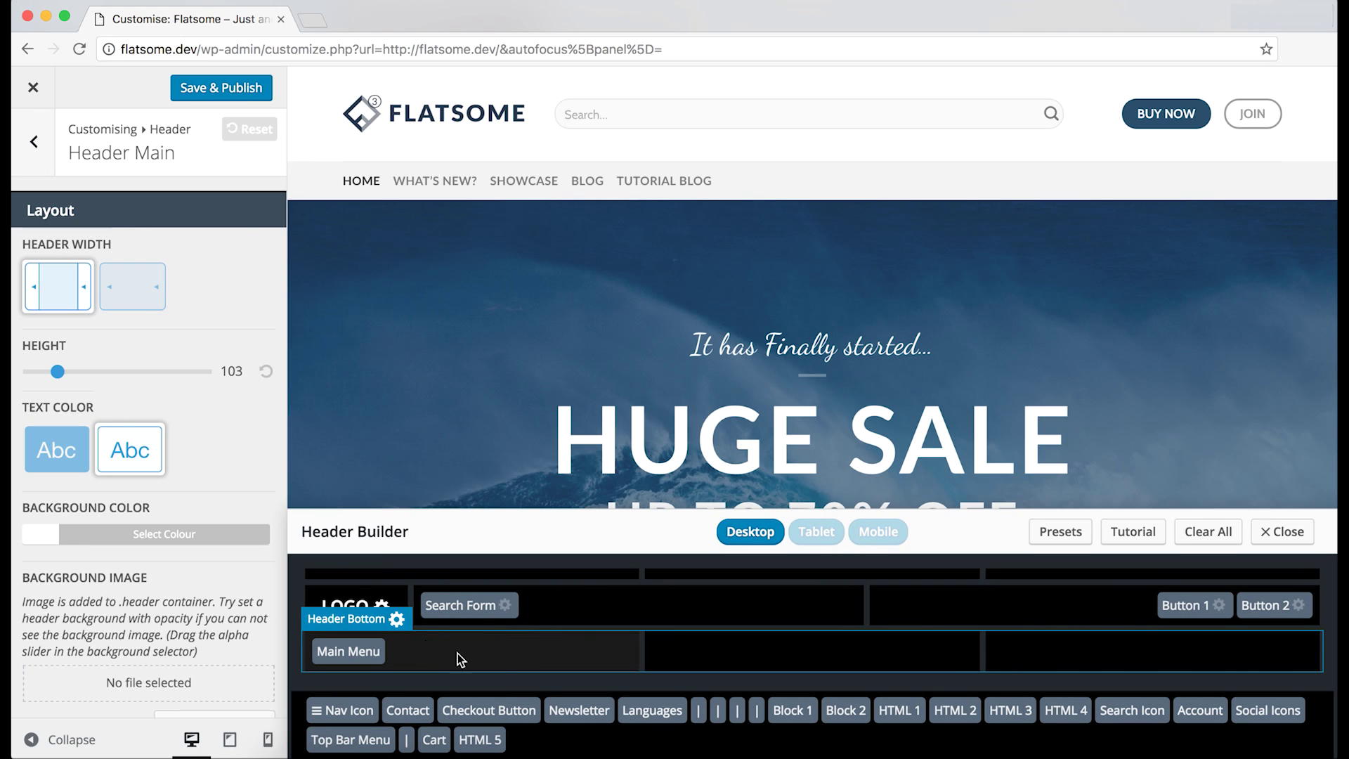
{"action": "left_click", "coordinate": [396, 618]}
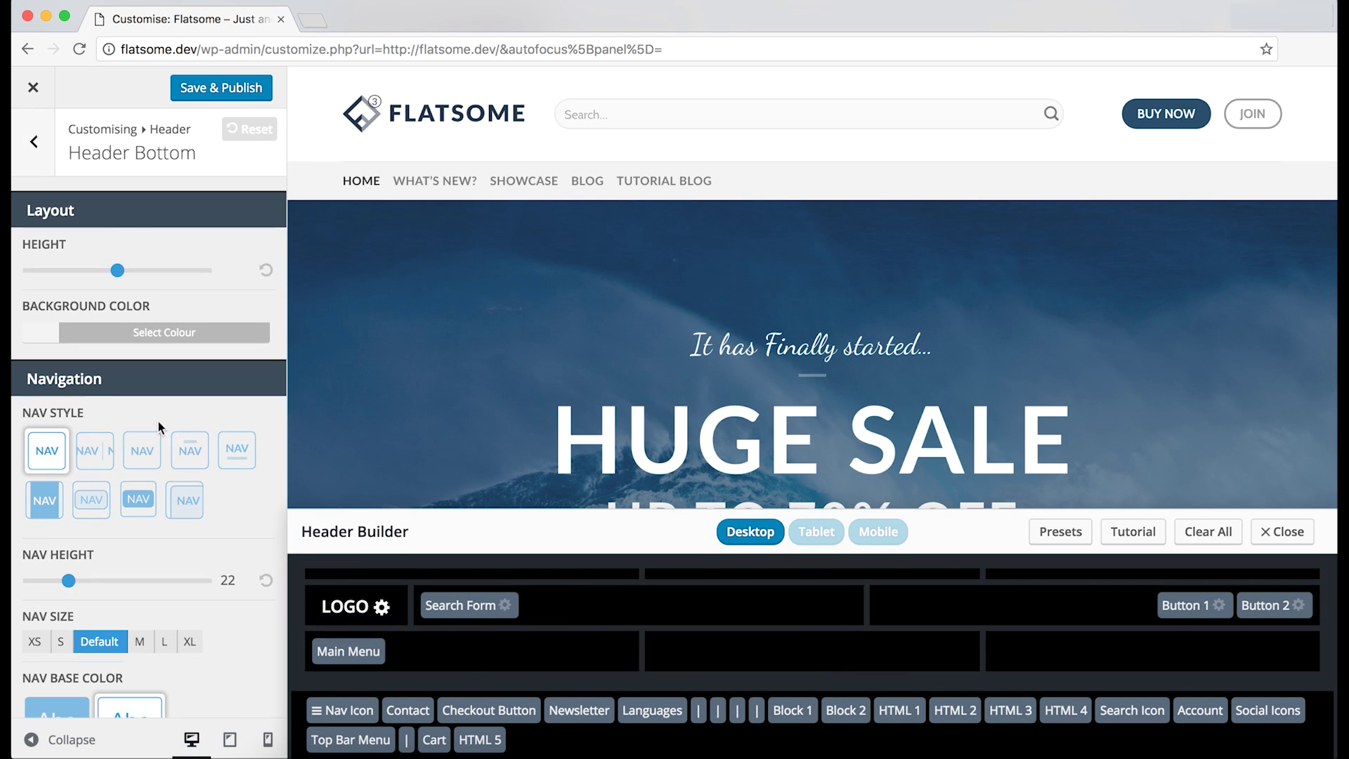
{"action": "scroll", "coordinate": [109, 520], "scroll_direction": "down", "scroll_amount": 3}
{"action": "scroll", "coordinate": [133, 485], "scroll_direction": "up", "scroll_amount": 3}
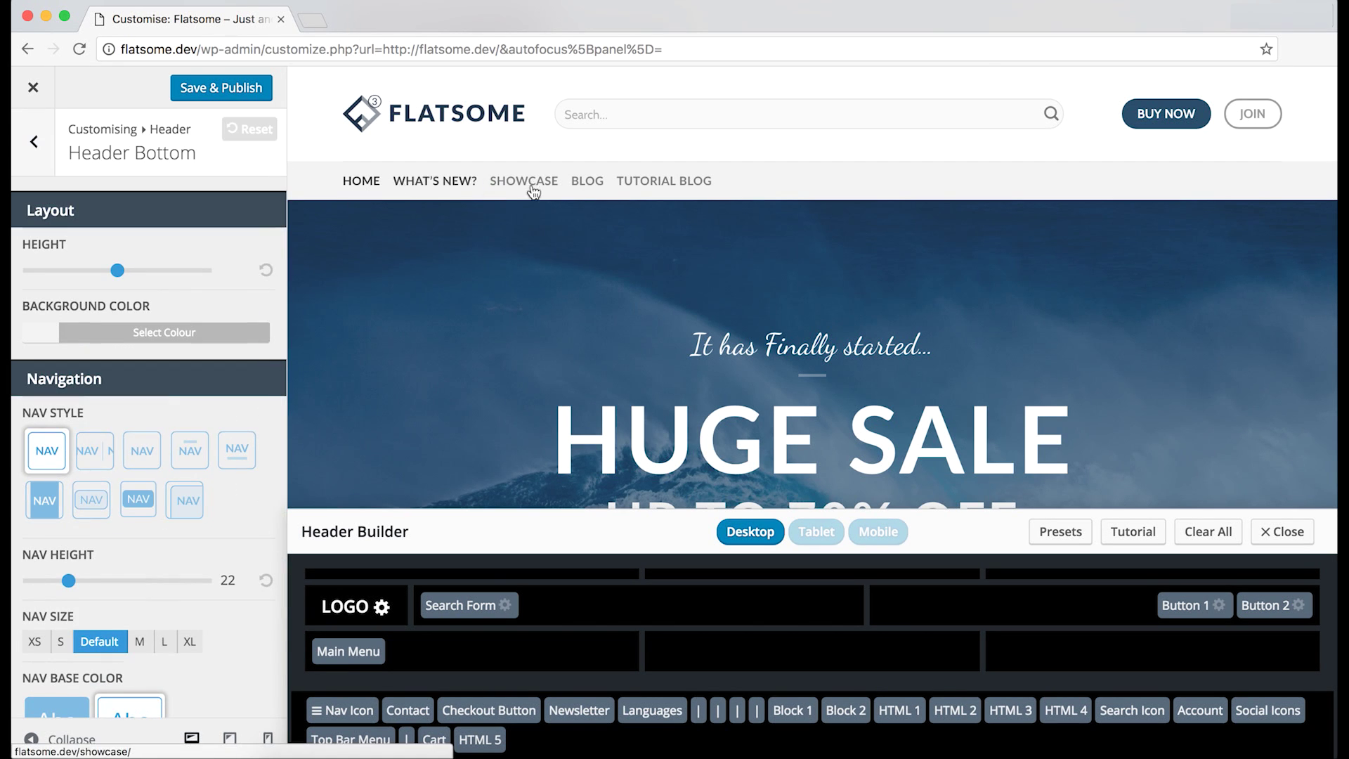
{"action": "left_click", "coordinate": [105, 458]}
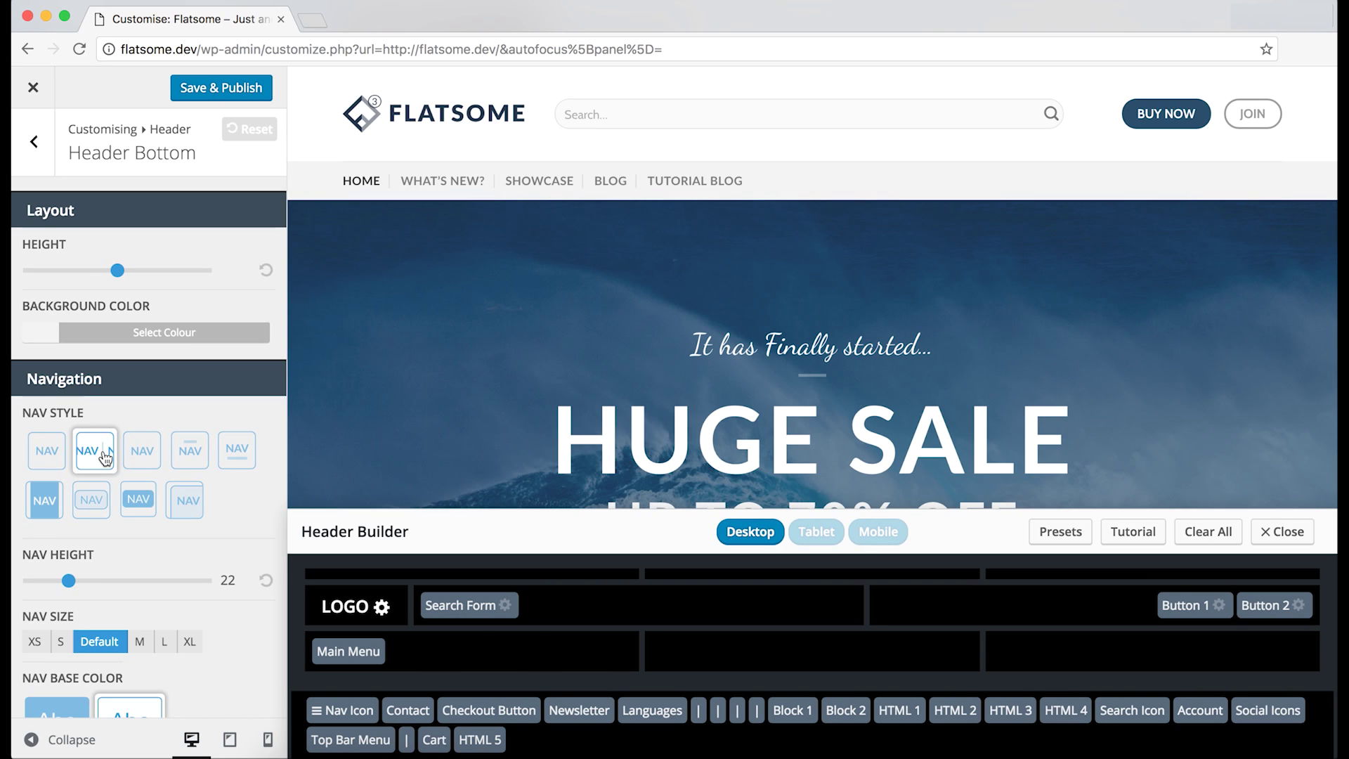
{"action": "scroll", "coordinate": [105, 460], "scroll_direction": "down", "scroll_amount": 2}
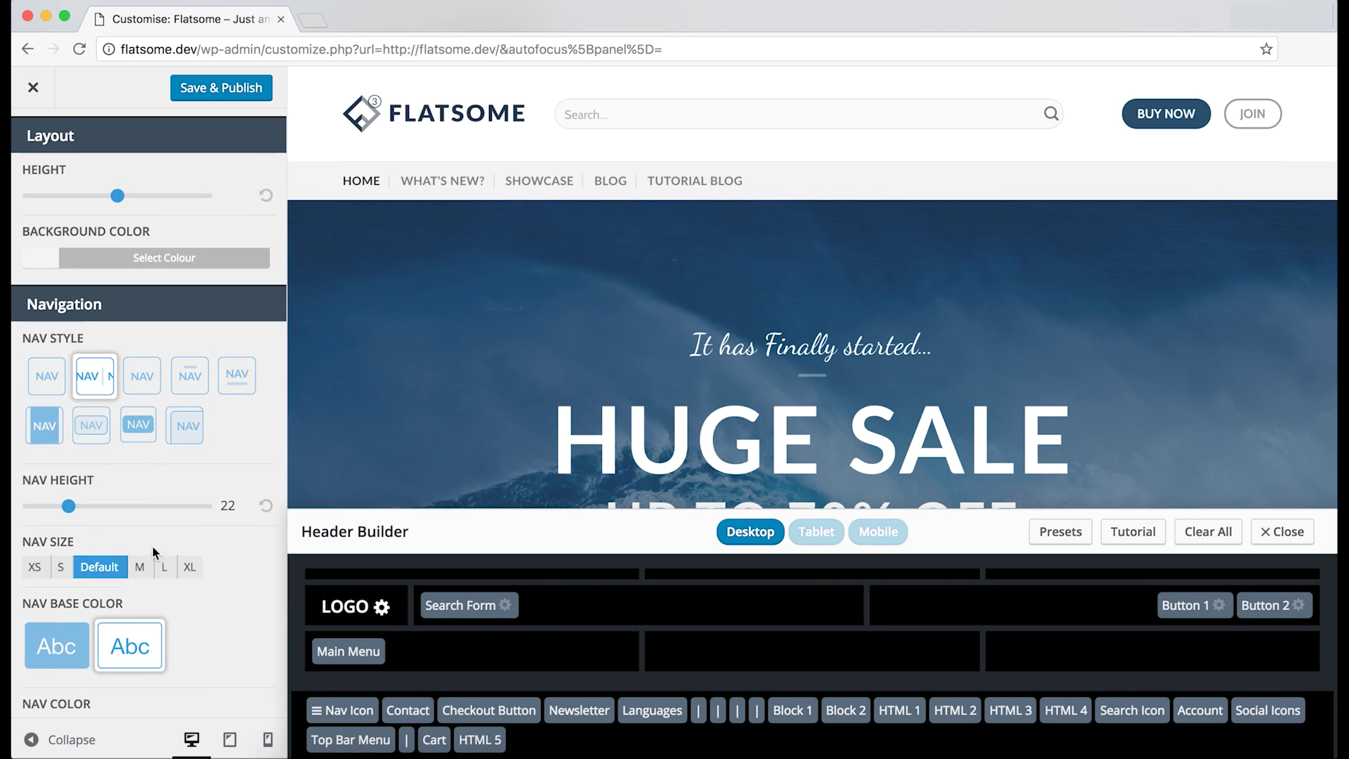
{"action": "scroll", "coordinate": [154, 548], "scroll_direction": "down", "scroll_amount": 3}
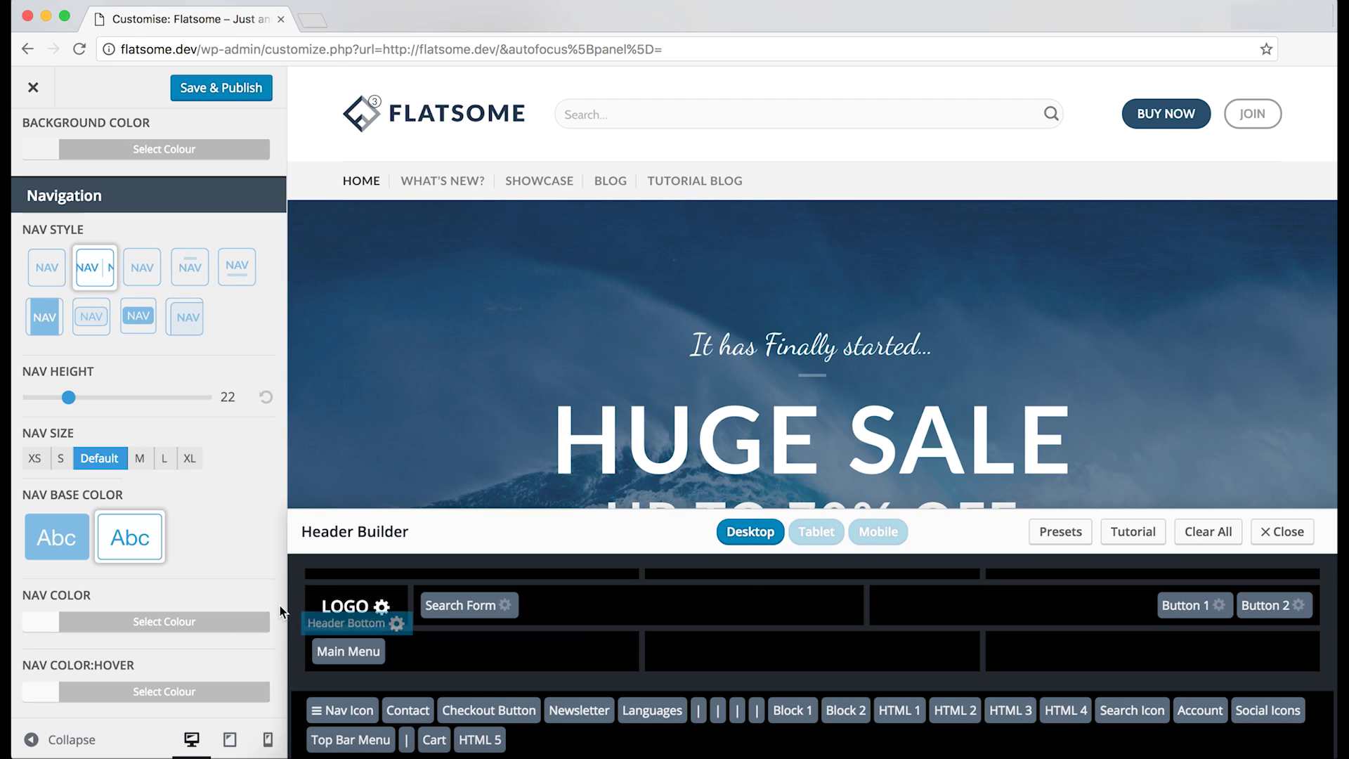
- In Logo & Site Identity, try the centred Logo Position, then set it back to left
{"action": "left_click", "coordinate": [381, 608]}
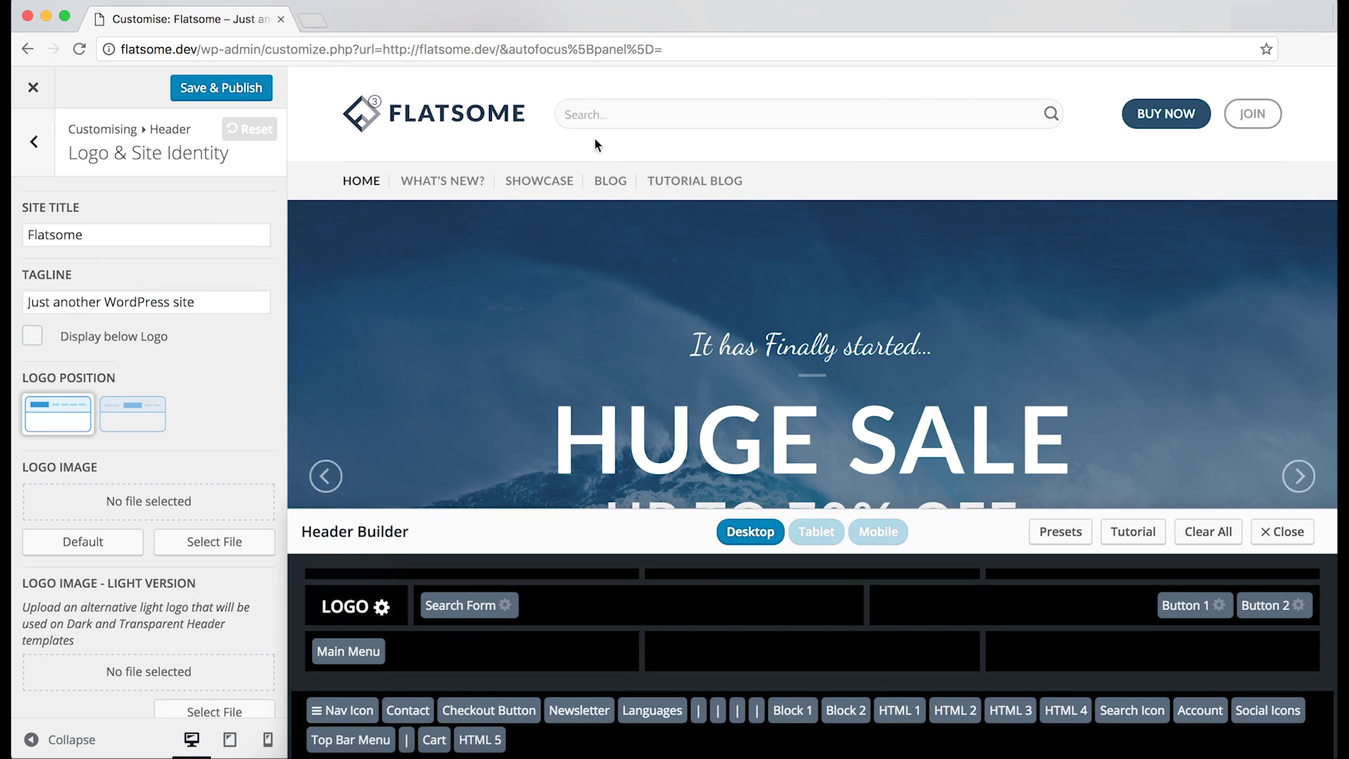
{"action": "left_click", "coordinate": [145, 410]}
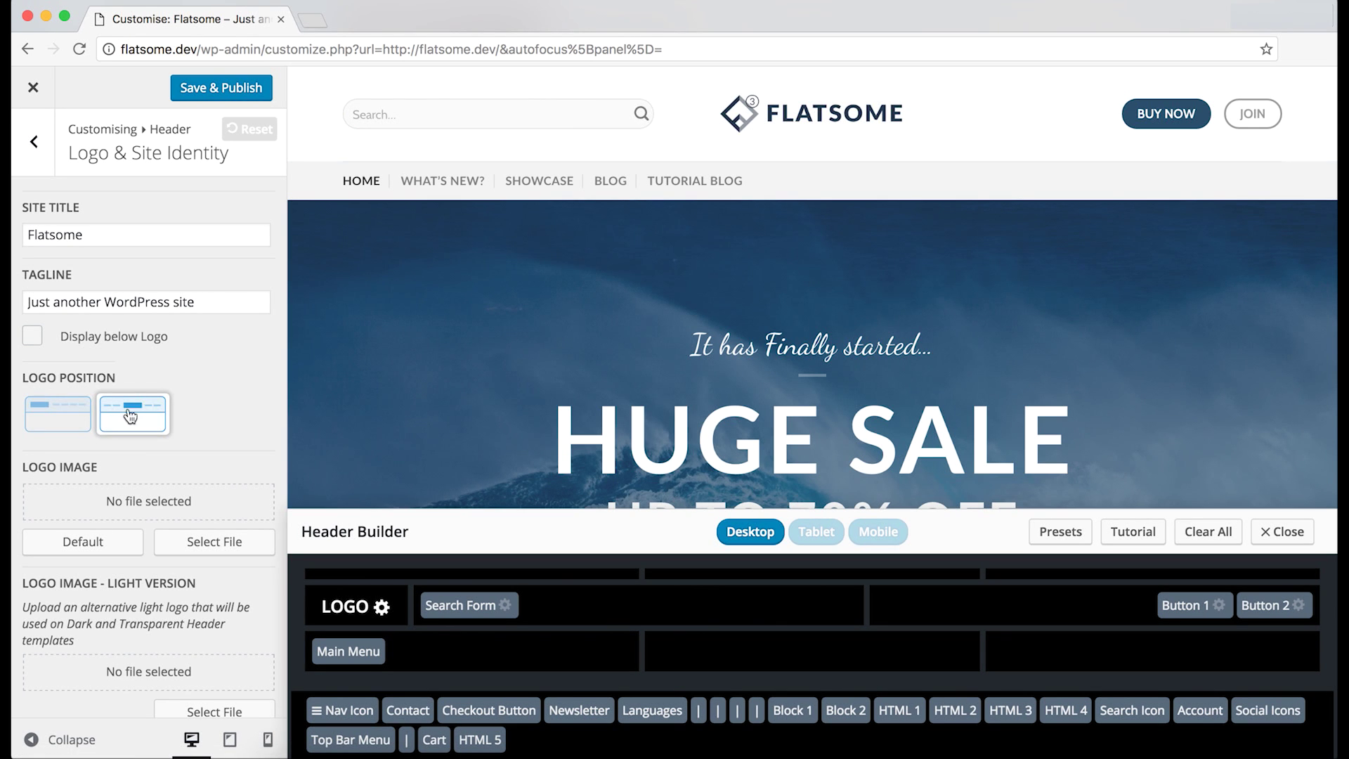
{"action": "left_click", "coordinate": [70, 422]}
{"action": "scroll", "coordinate": [232, 411], "scroll_direction": "down", "scroll_amount": 2}
{"action": "scroll", "coordinate": [225, 400], "scroll_direction": "down", "scroll_amount": 2}
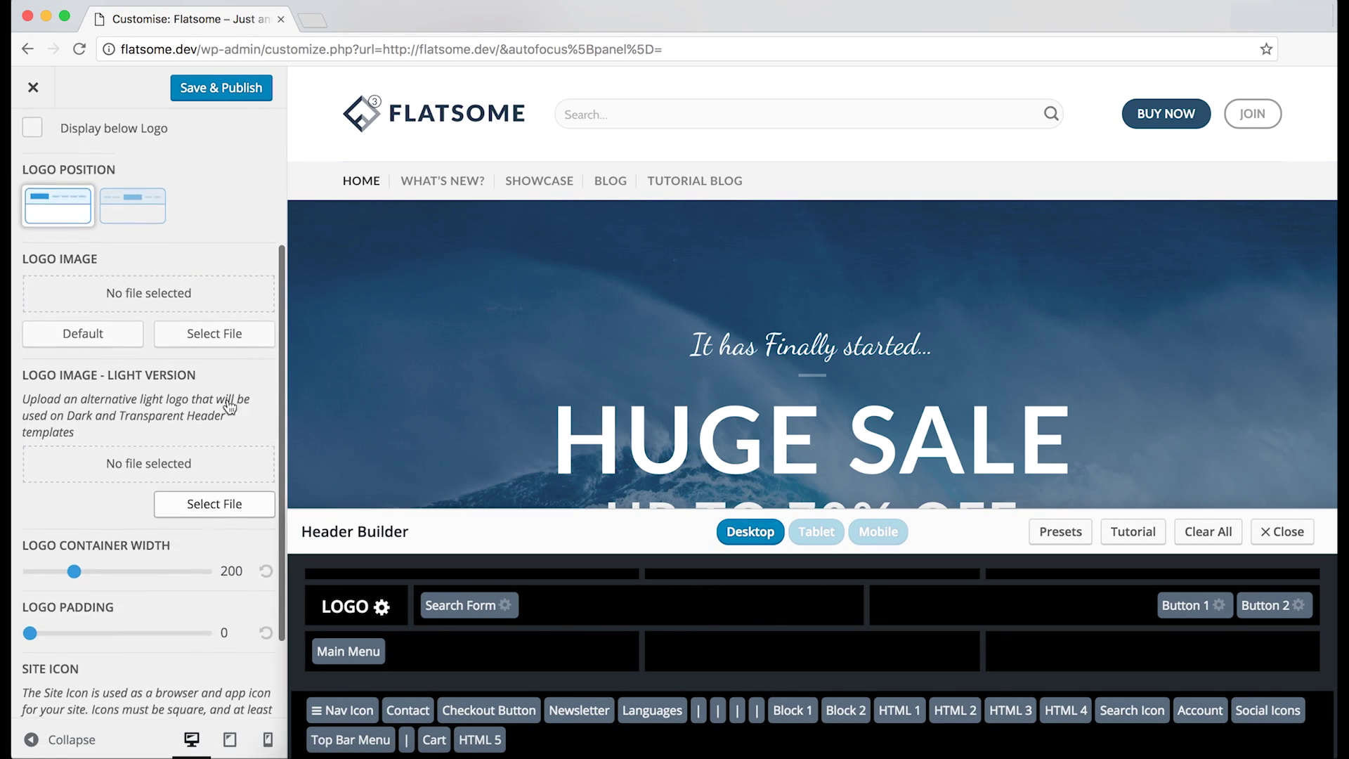
{"action": "scroll", "coordinate": [129, 451], "scroll_direction": "up", "scroll_amount": 5}
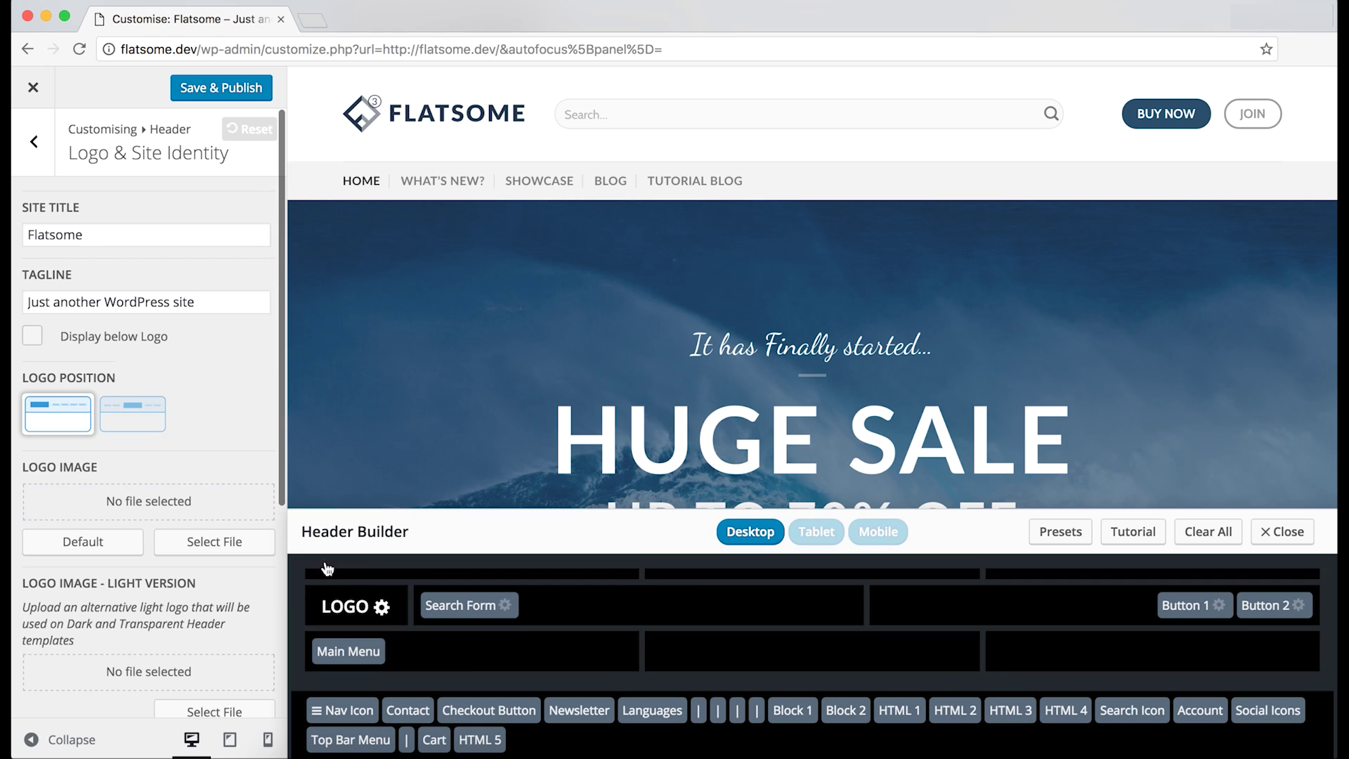
- Keep the header search form Flat and widen it from 91 to 94
{"action": "left_click", "coordinate": [506, 607]}
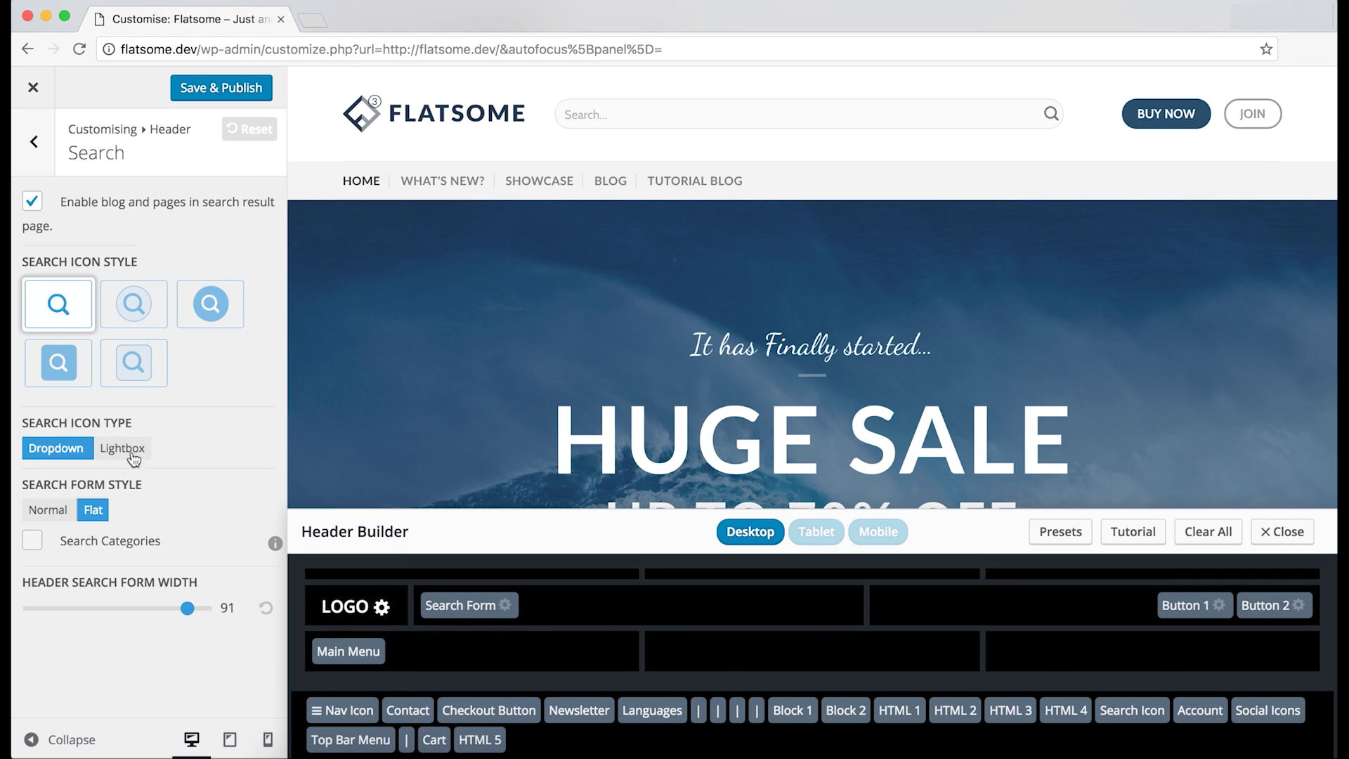
{"action": "left_click", "coordinate": [69, 517]}
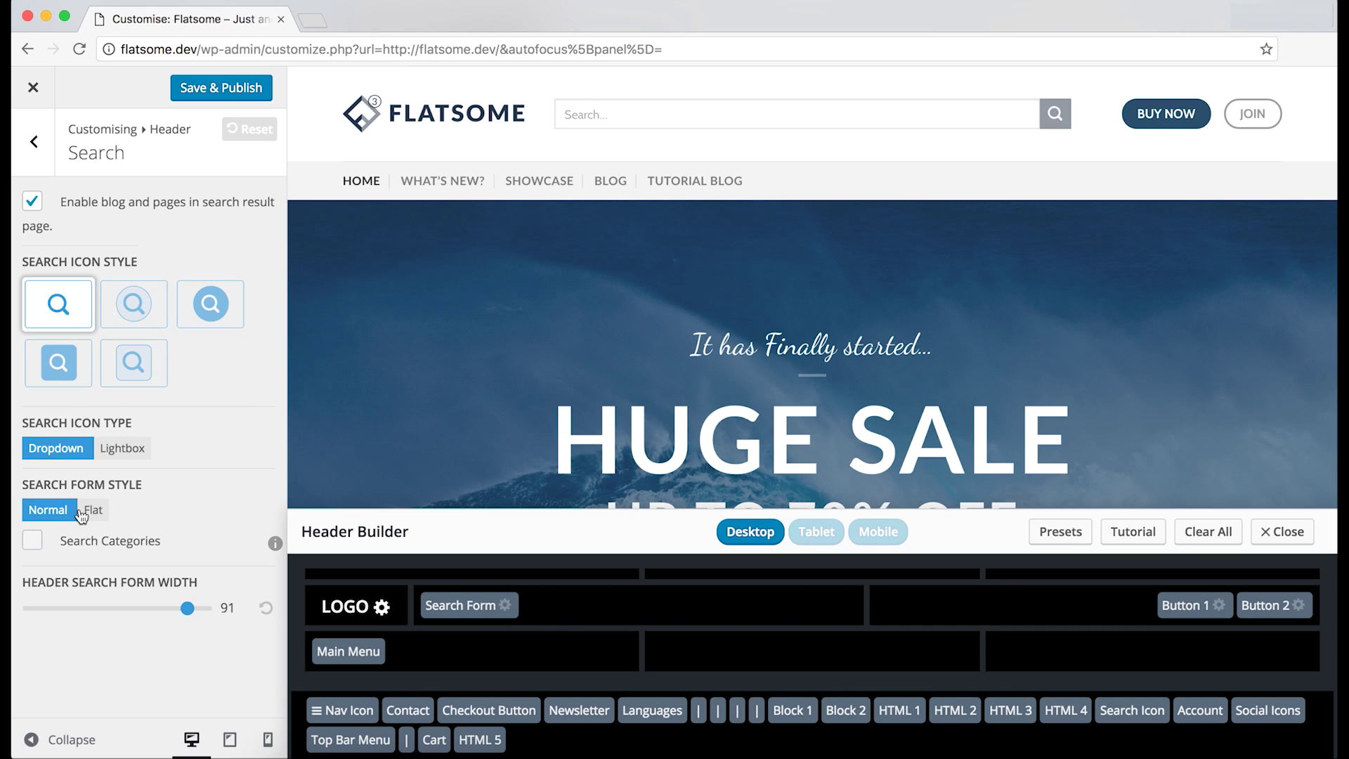
{"action": "left_click", "coordinate": [94, 511]}
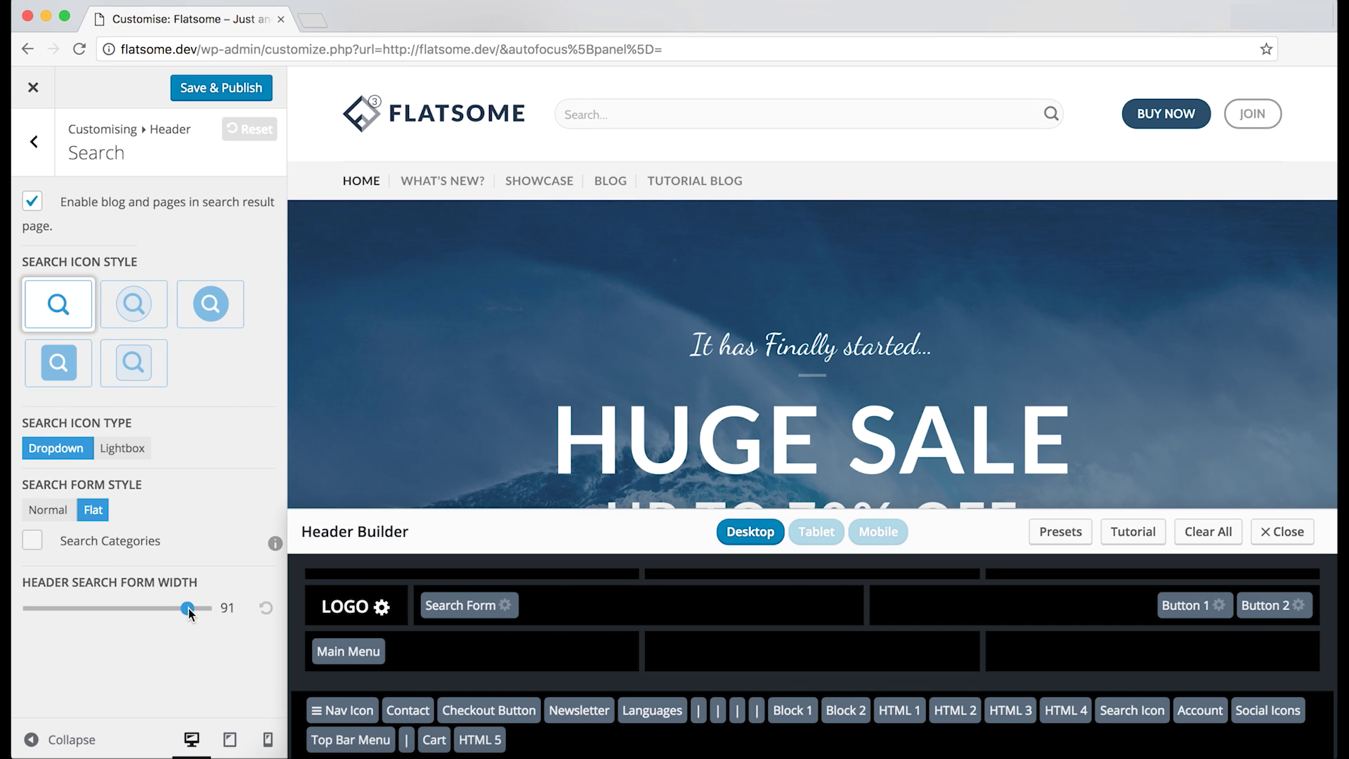
{"action": "left_click_drag", "start_coordinate": [188, 608], "coordinate": [194, 608]}
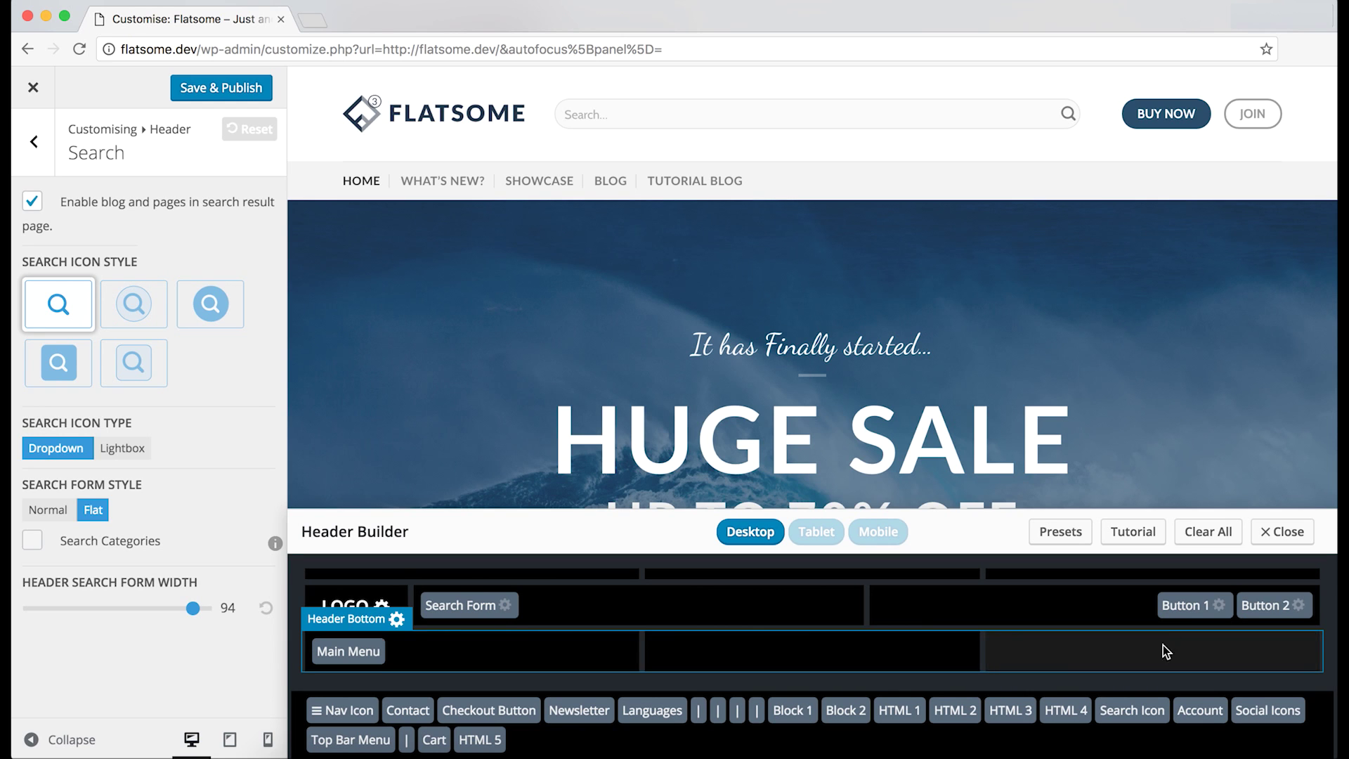
- Change Button 1's text from 'Buy Now' to 'Buy Later'
{"action": "left_click", "coordinate": [1222, 609]}
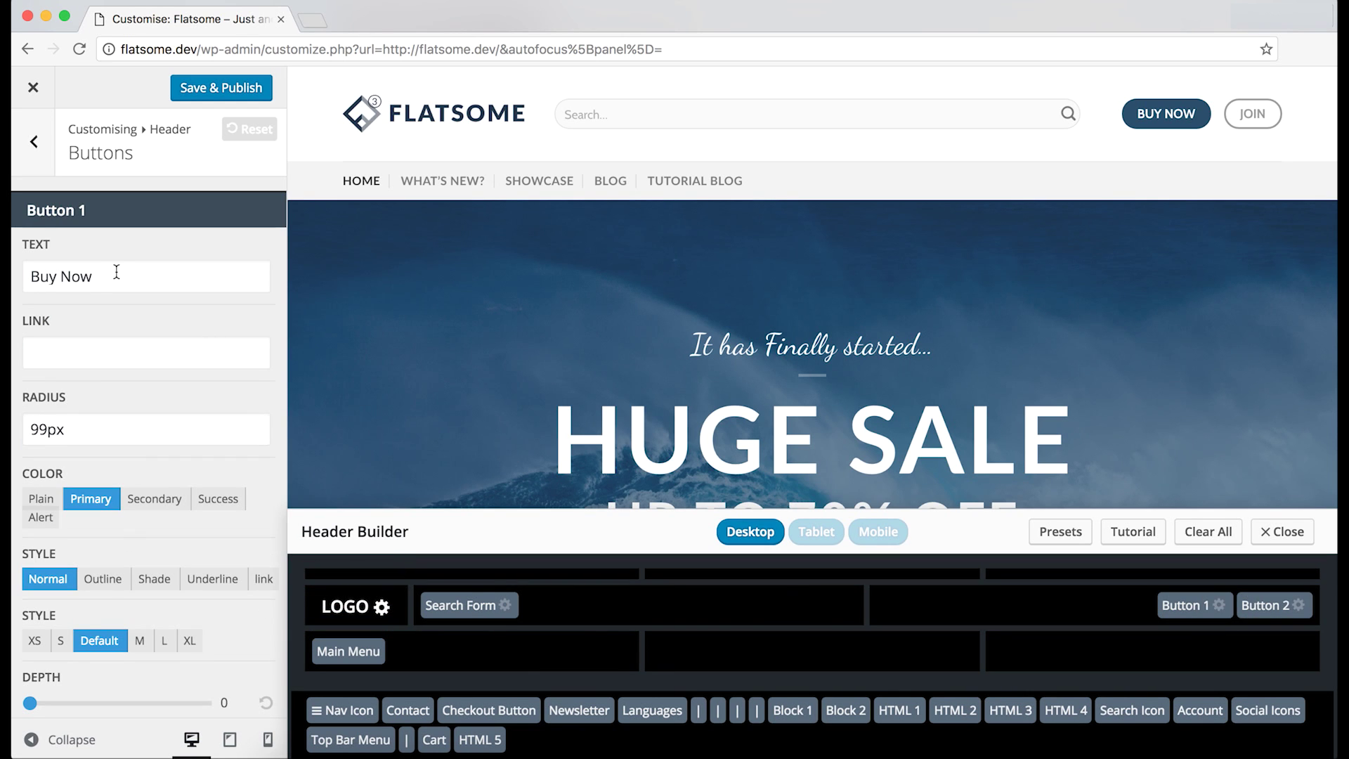
{"action": "left_click_drag", "start_coordinate": [111, 275], "coordinate": [63, 275]}
{"action": "type", "text": "Later"}
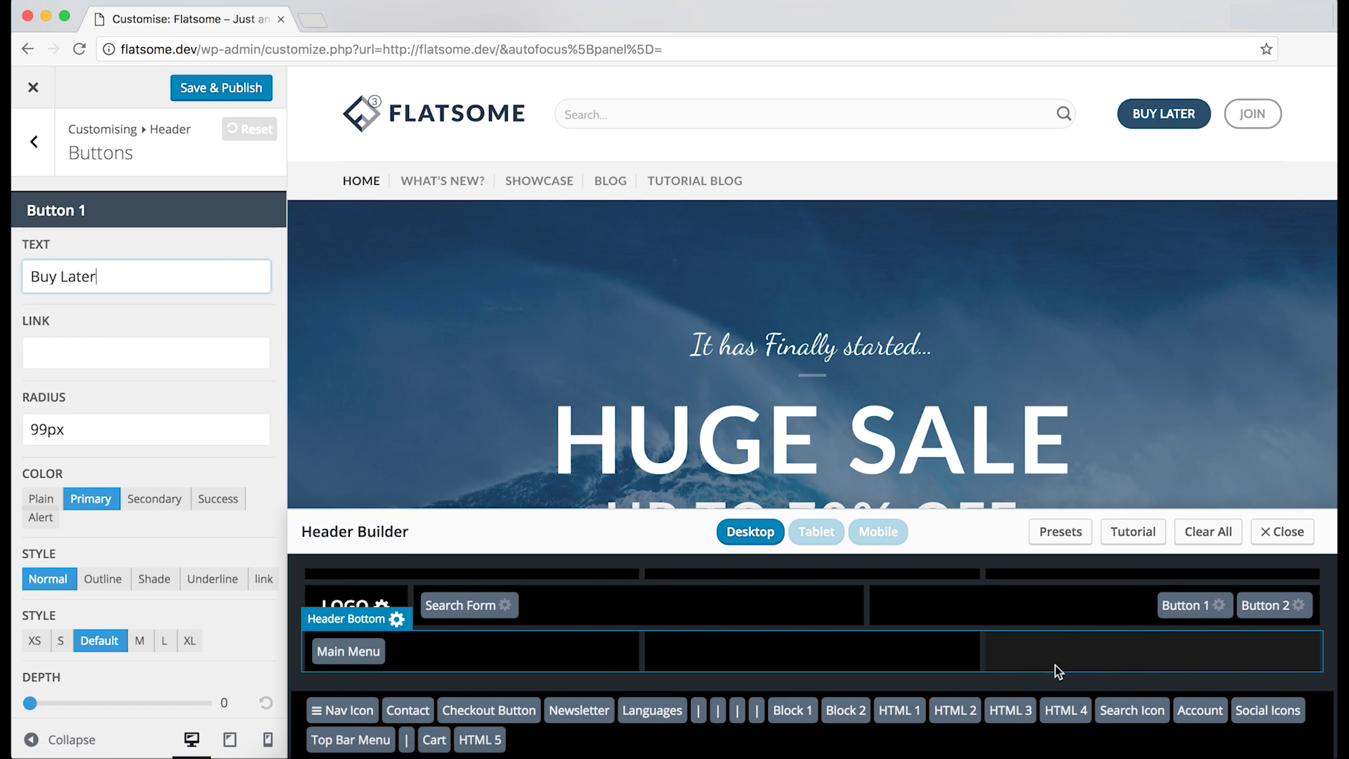
- Move HTML 1 from the tablet header's top row back to the unused elements
{"action": "left_click", "coordinate": [816, 532]}
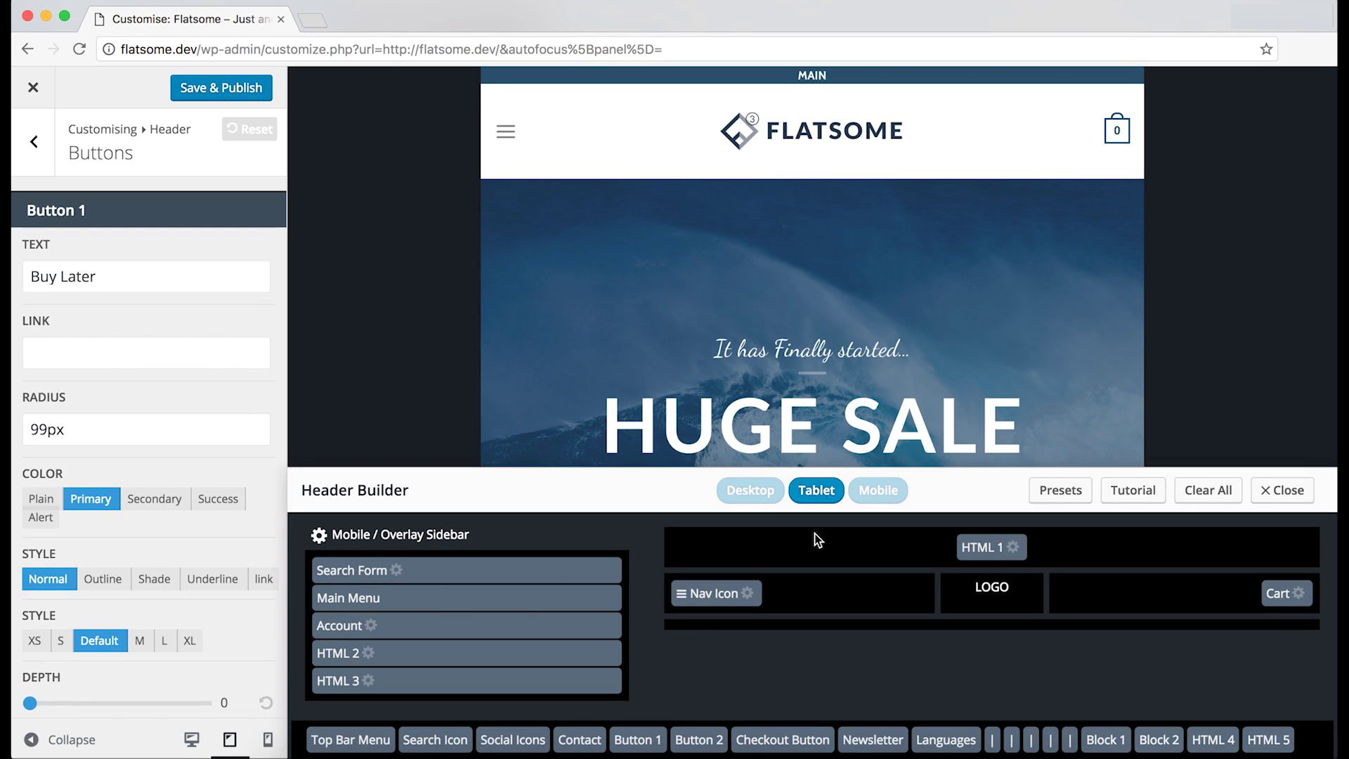
{"action": "left_click", "coordinate": [874, 491]}
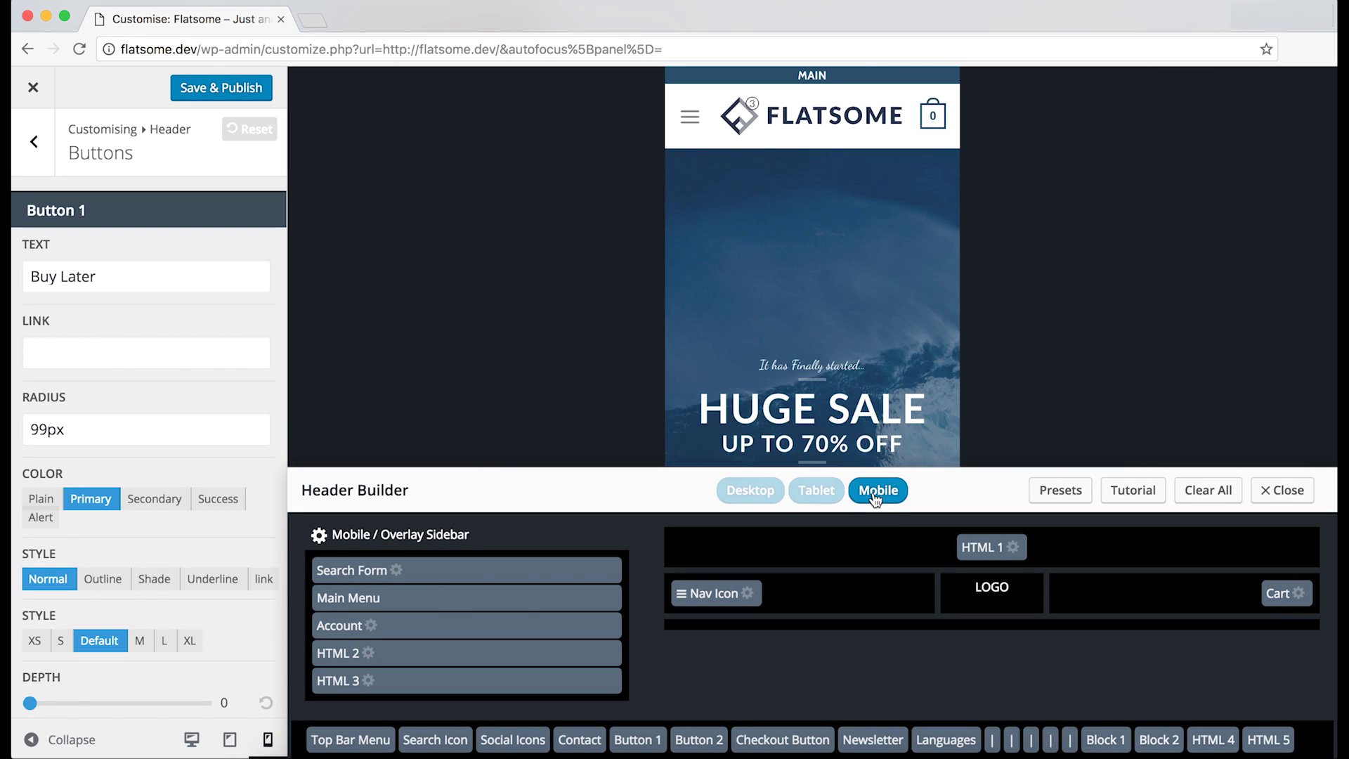
{"action": "left_click", "coordinate": [804, 492]}
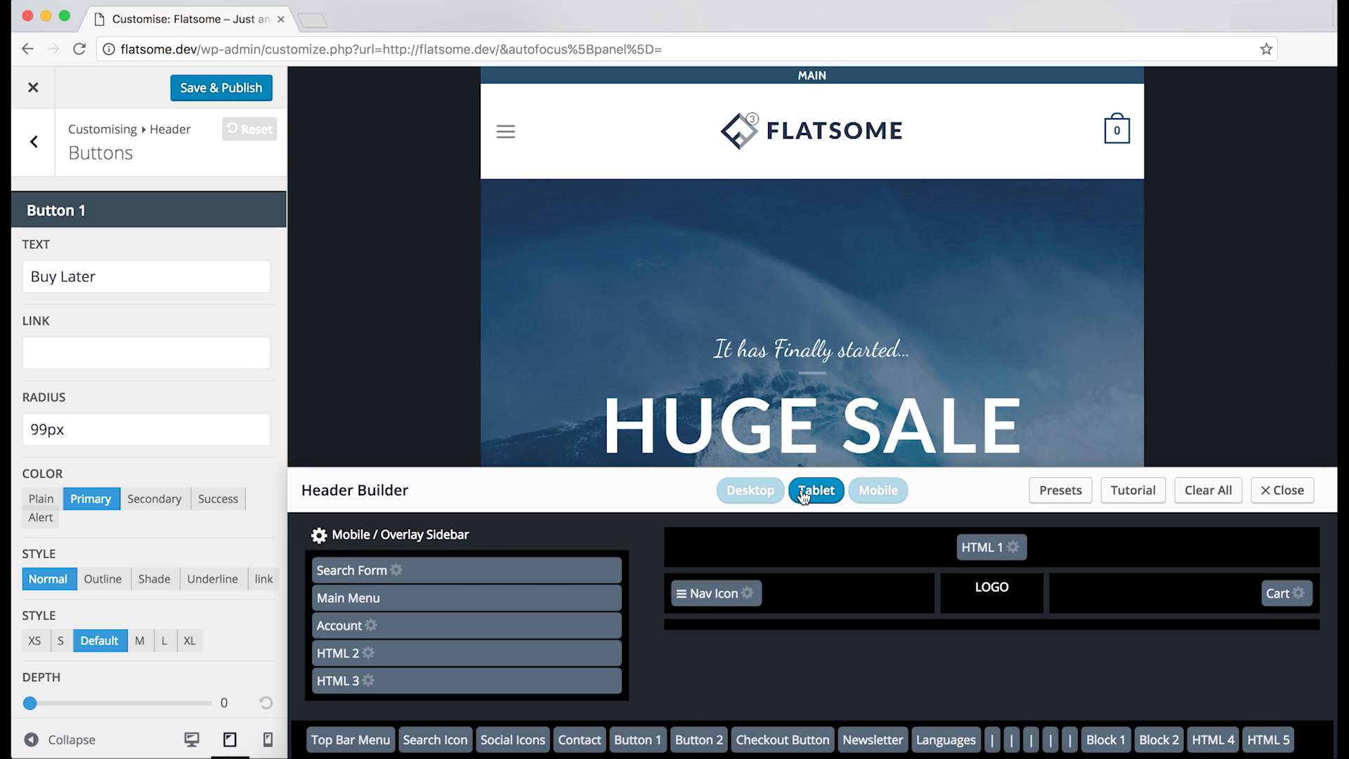
{"action": "left_click_drag", "start_coordinate": [993, 554], "coordinate": [1032, 732]}
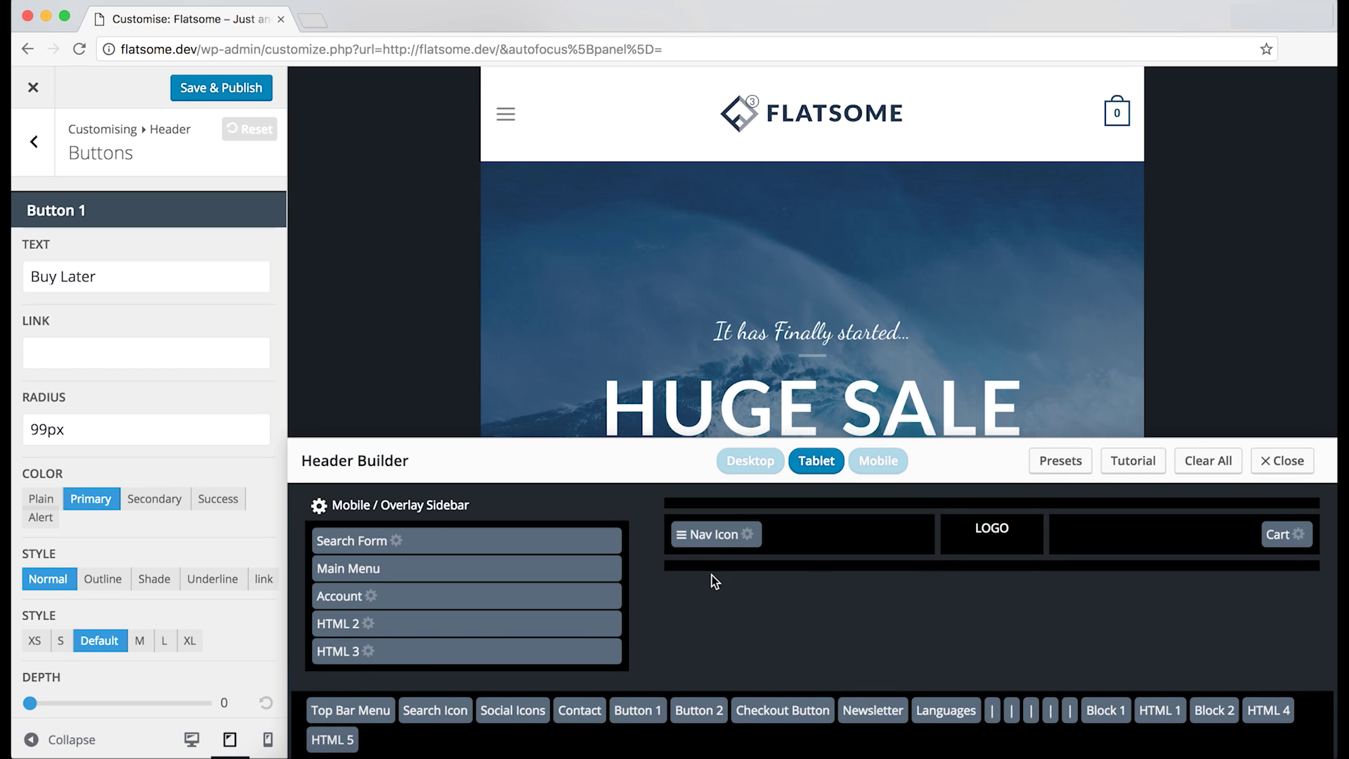
- Move Search Form below Main Menu in the Mobile / Overlay Sidebar, checking mobile and tablet previews
{"action": "left_click", "coordinate": [867, 465]}
{"action": "left_click", "coordinate": [826, 467]}
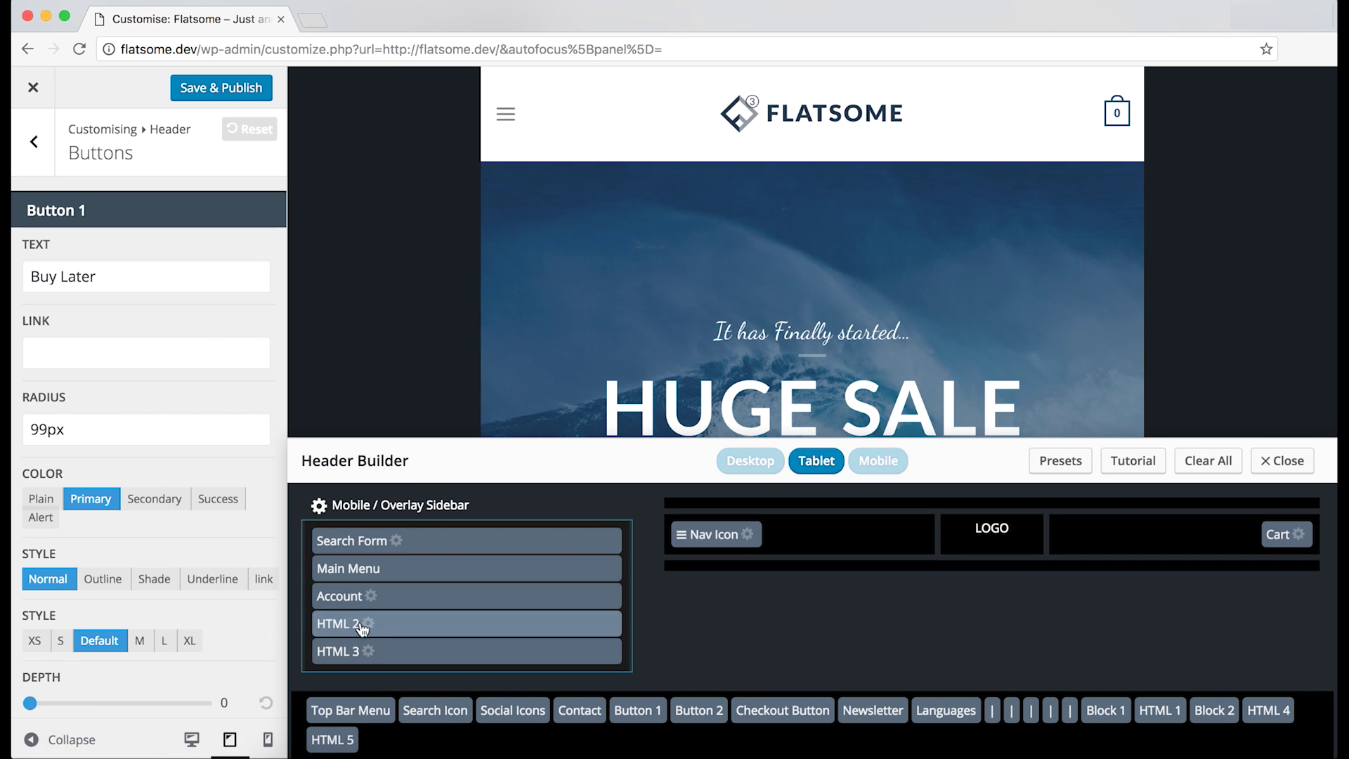
{"action": "left_click", "coordinate": [511, 116]}
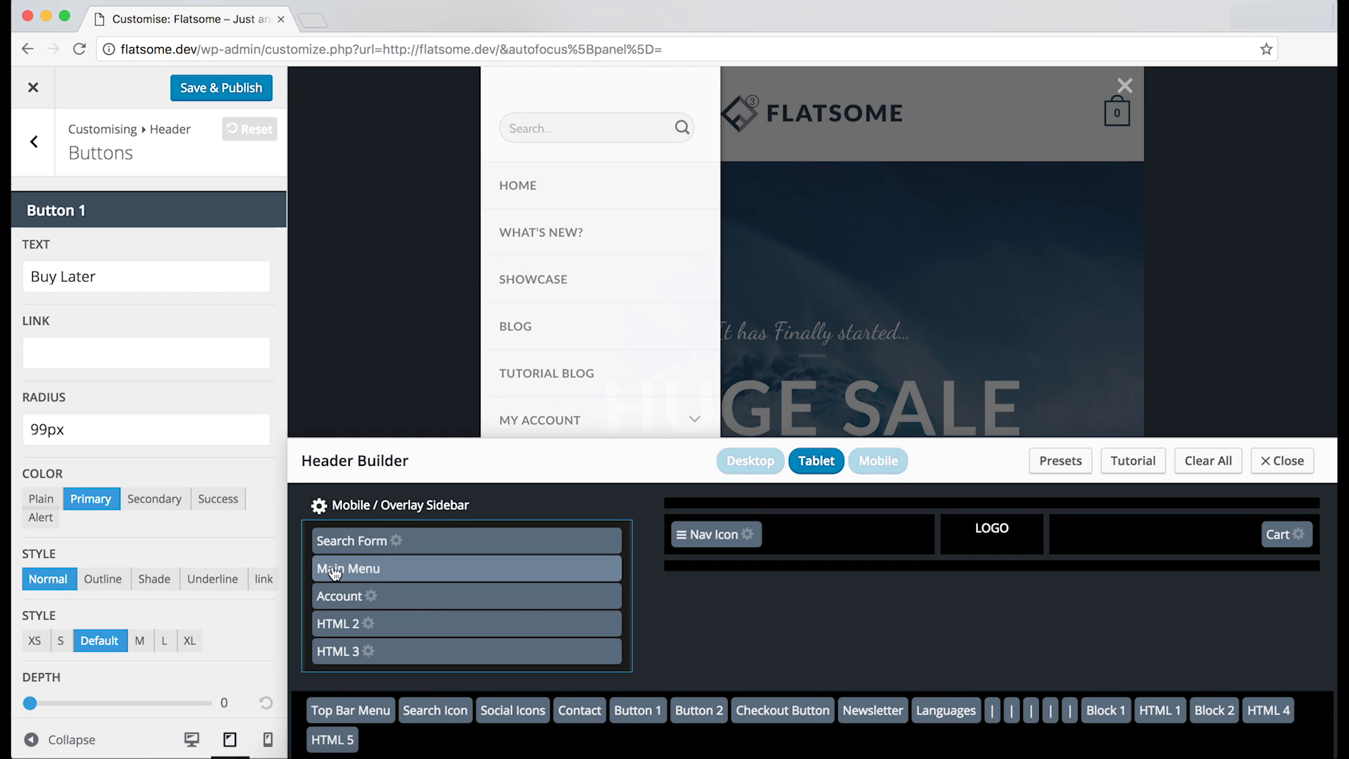
{"action": "left_click_drag", "start_coordinate": [316, 528], "coordinate": [352, 583]}
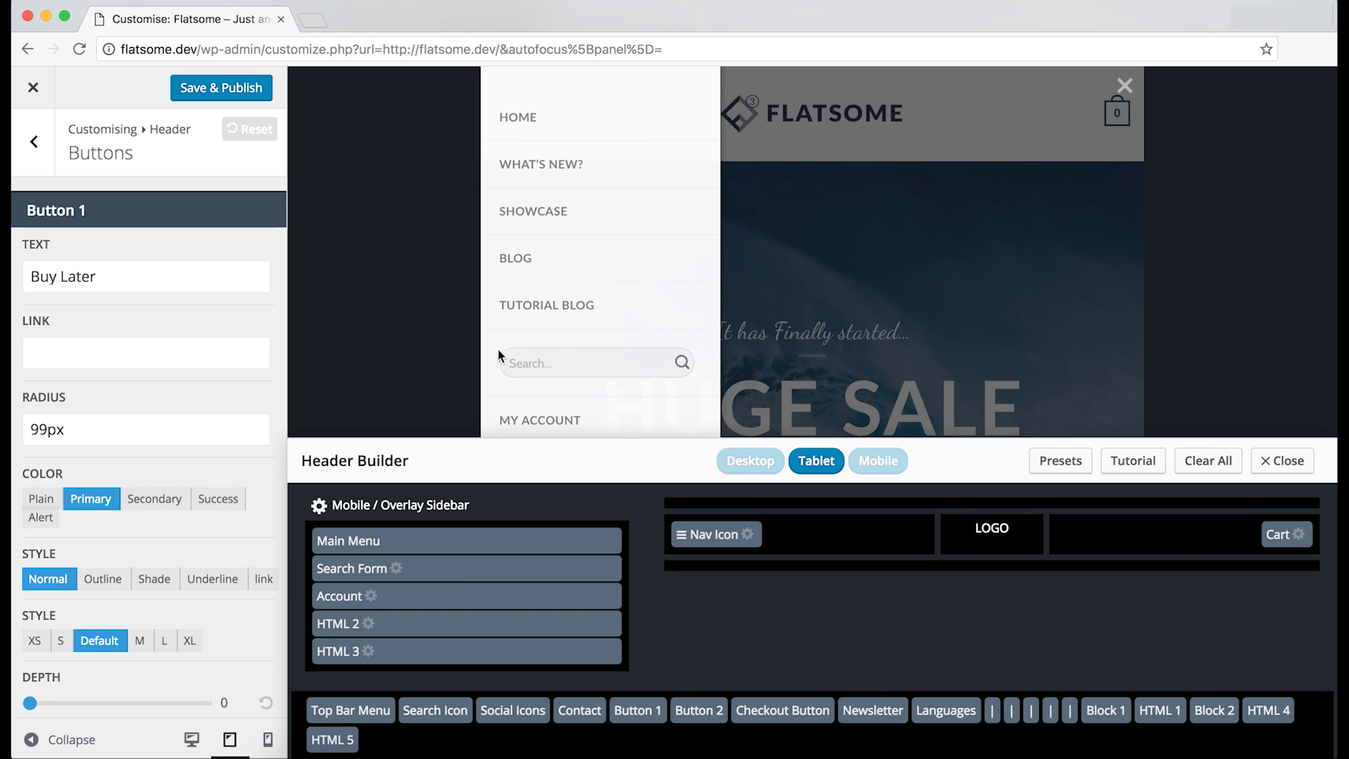
{"action": "left_click", "coordinate": [882, 463]}
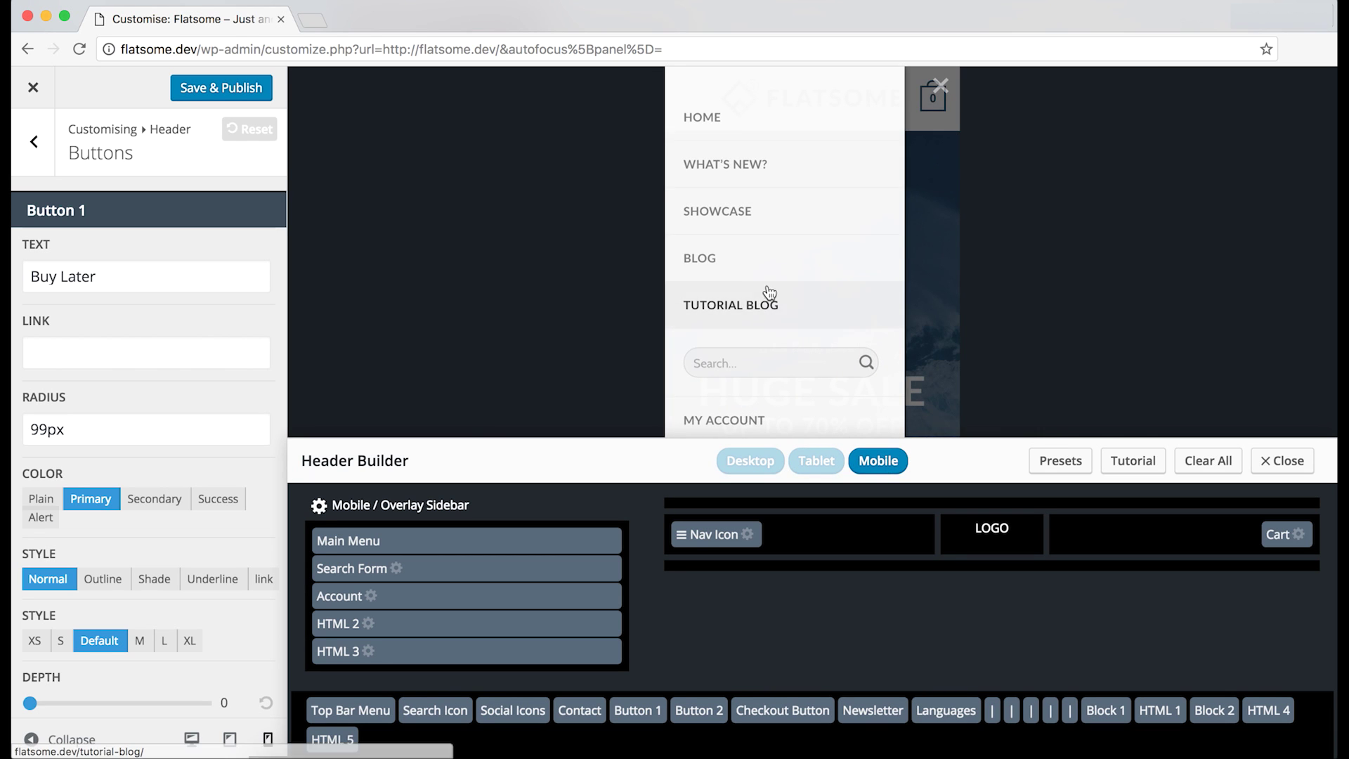
{"action": "left_click", "coordinate": [818, 464]}
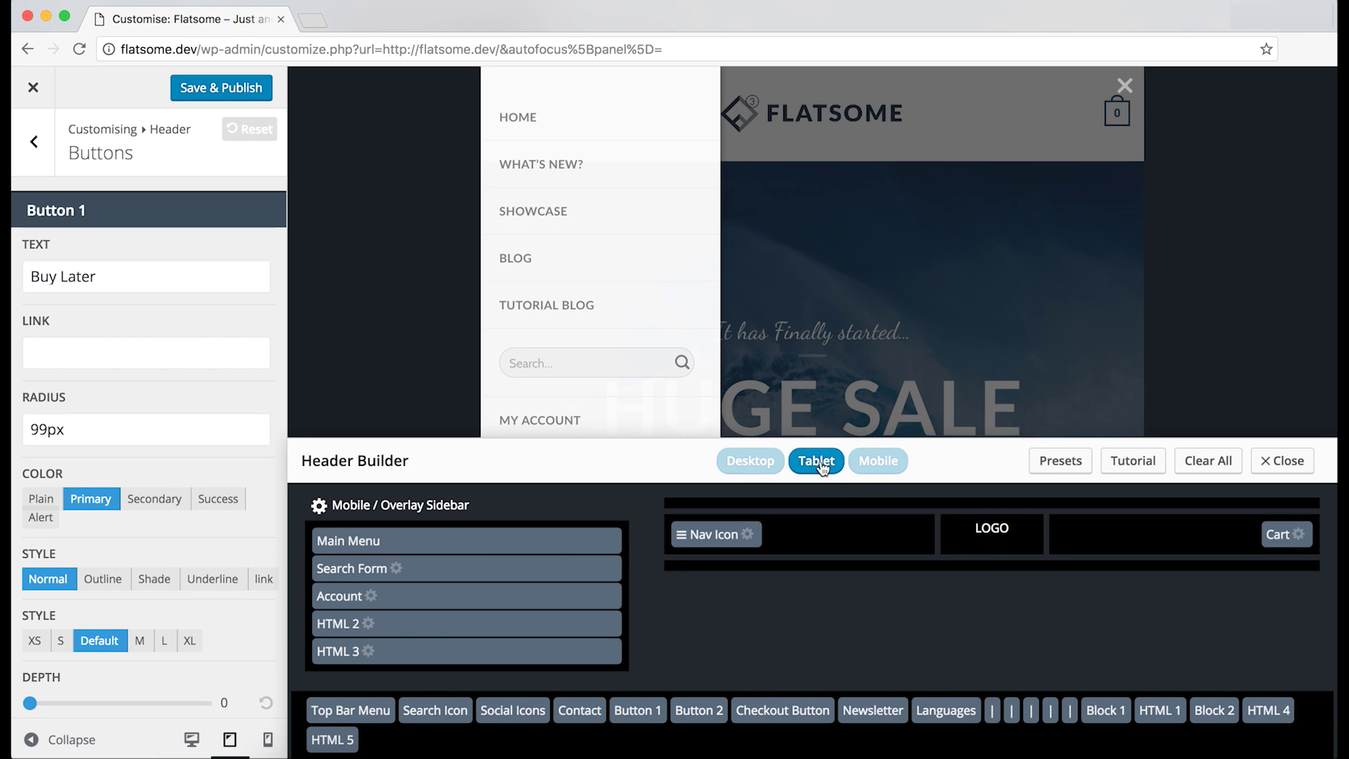
- Return to the desktop layout, close the Header Builder, Save & Publish, then exit the Customizer
{"action": "left_click", "coordinate": [1124, 86]}
{"action": "left_click", "coordinate": [750, 461]}
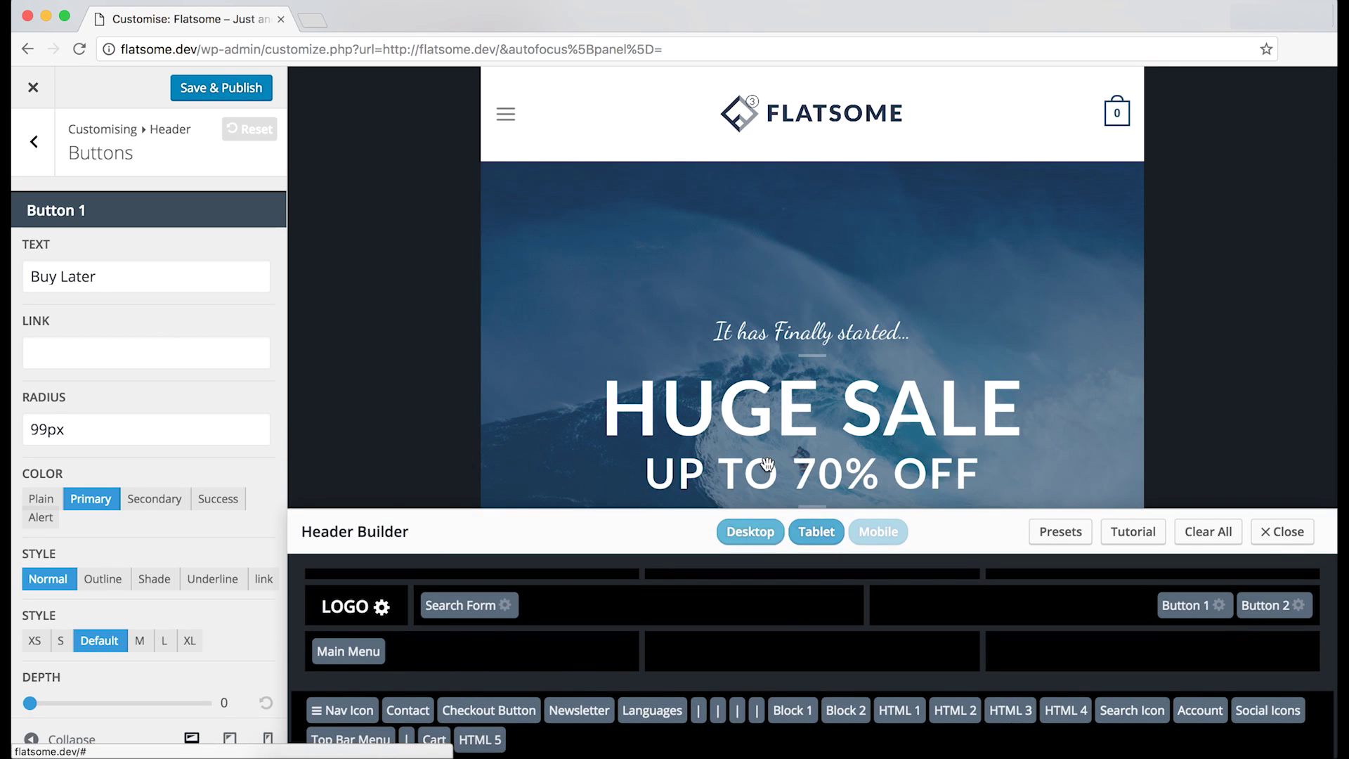
{"action": "left_click", "coordinate": [1284, 533]}
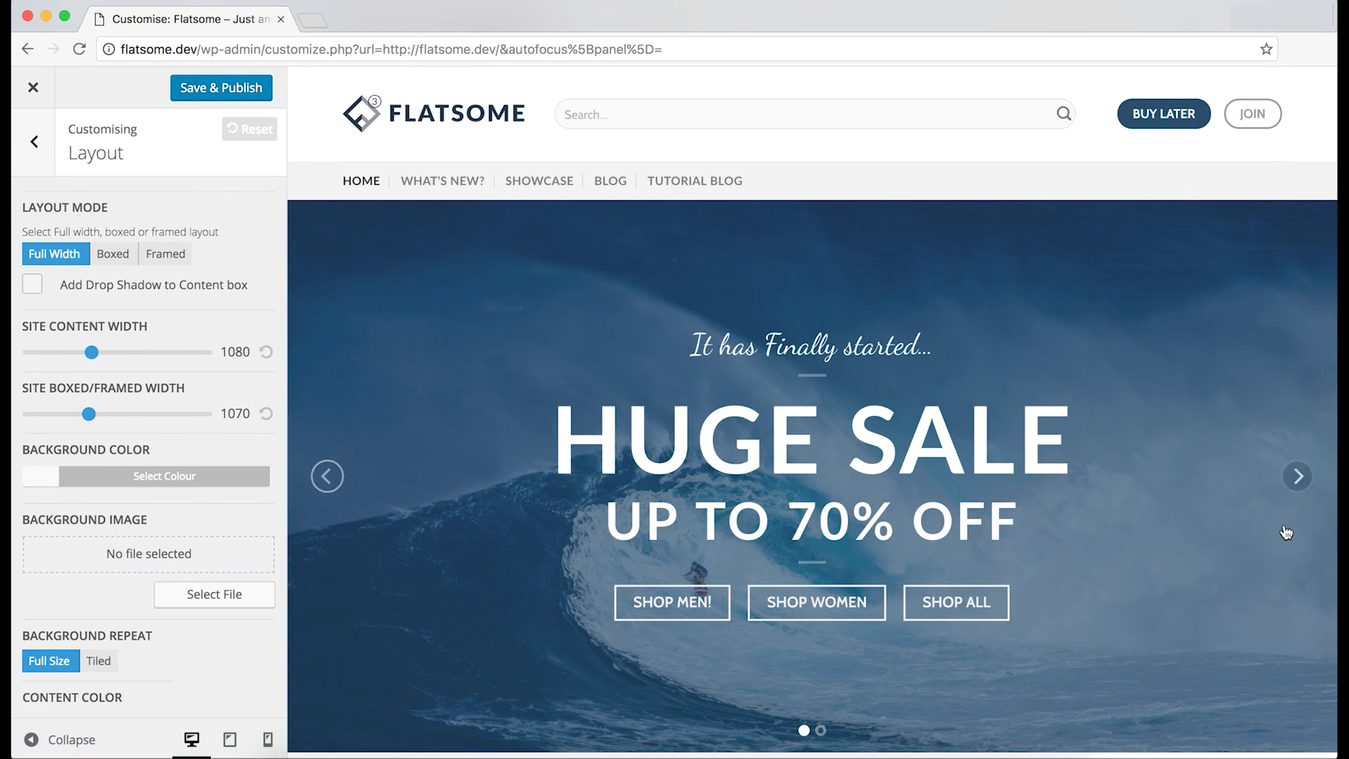
{"action": "left_click", "coordinate": [219, 93]}
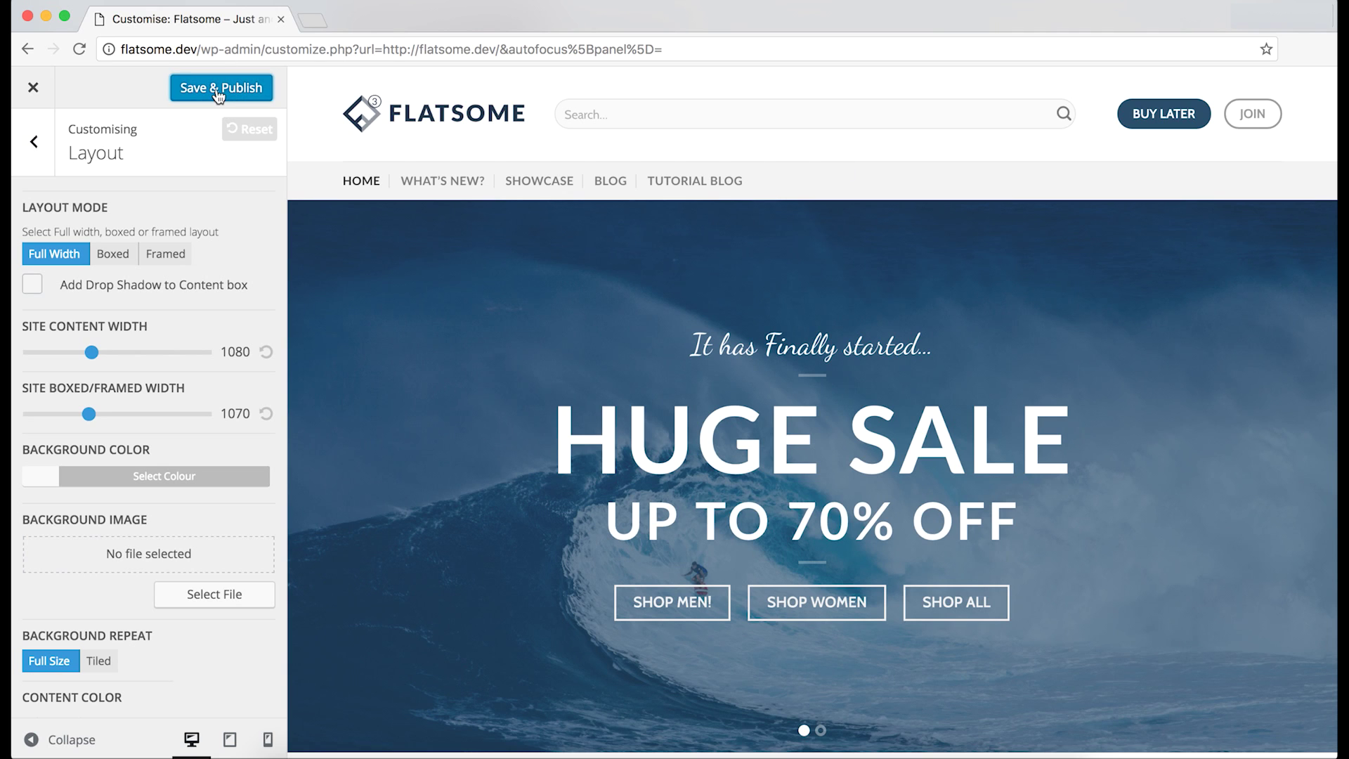
{"action": "left_click", "coordinate": [28, 88]}
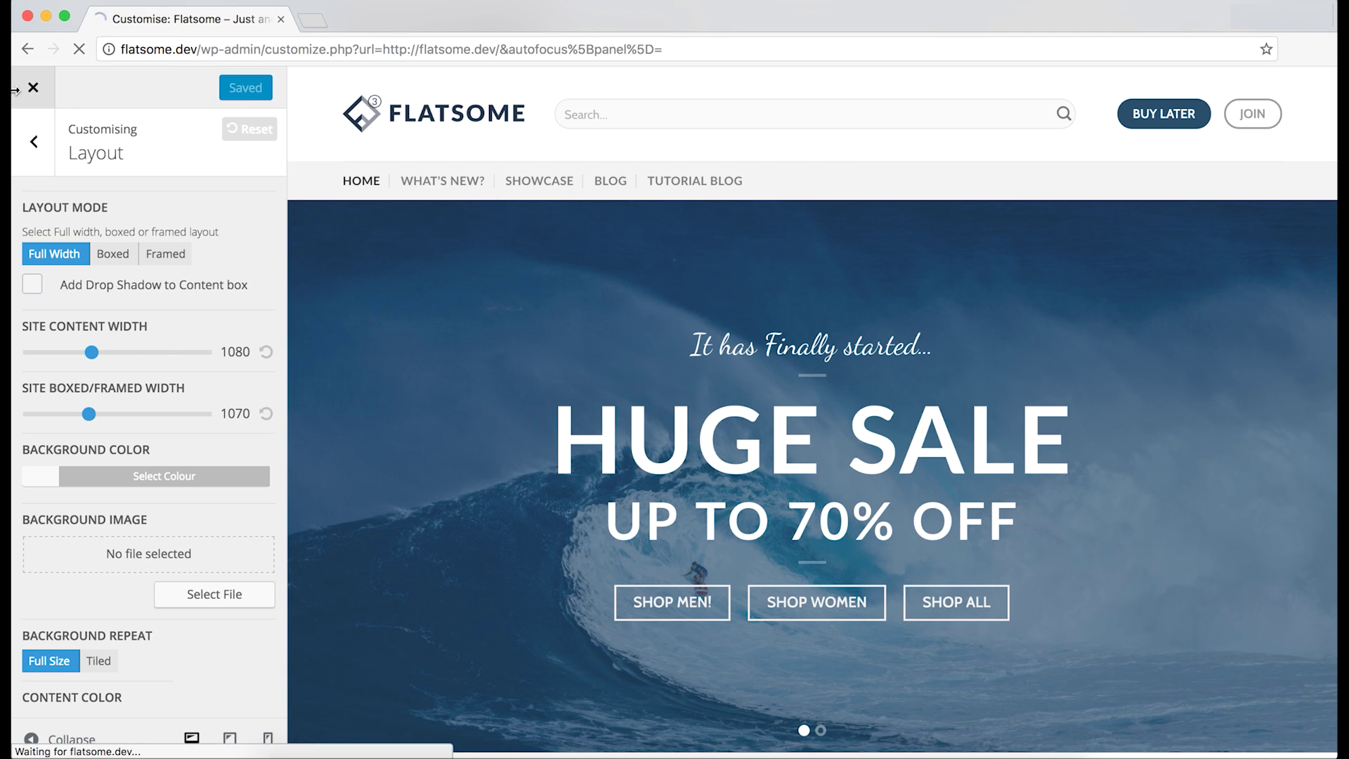